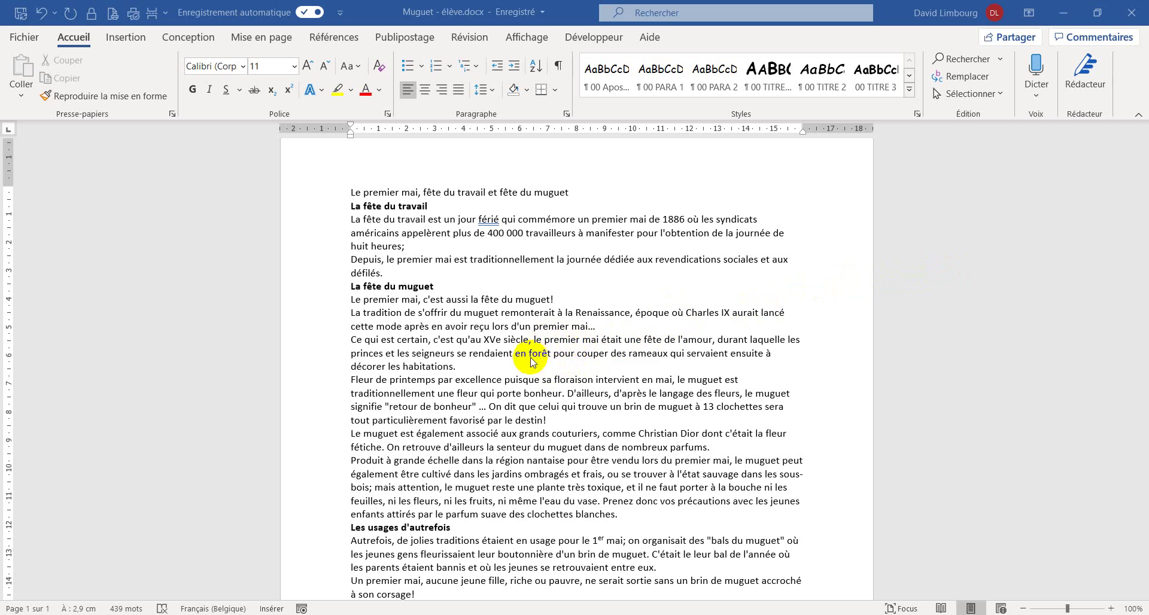
scroll(517, 366, "up", 1)
scroll(476, 275, "down", 6)
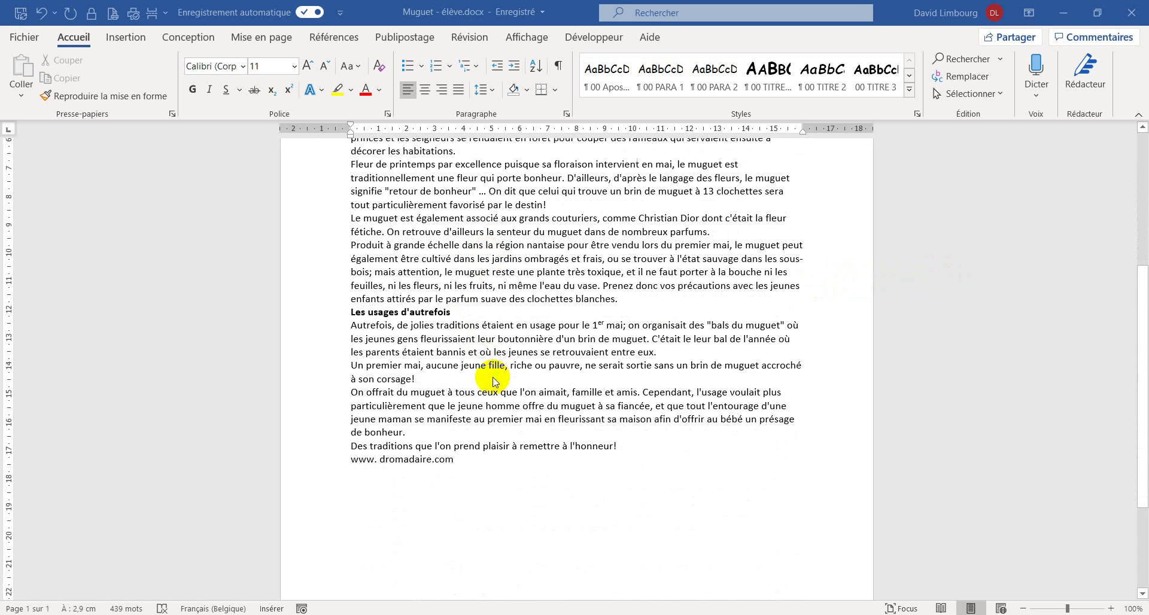
scroll(493, 381, "up", 6)
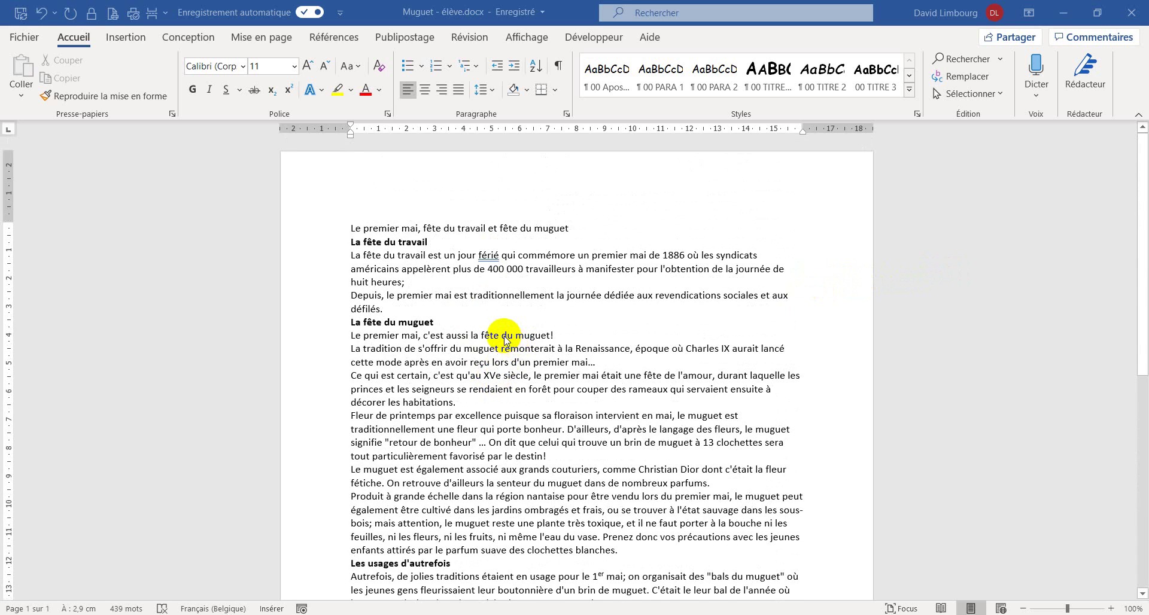
scroll(506, 341, "down", 1)
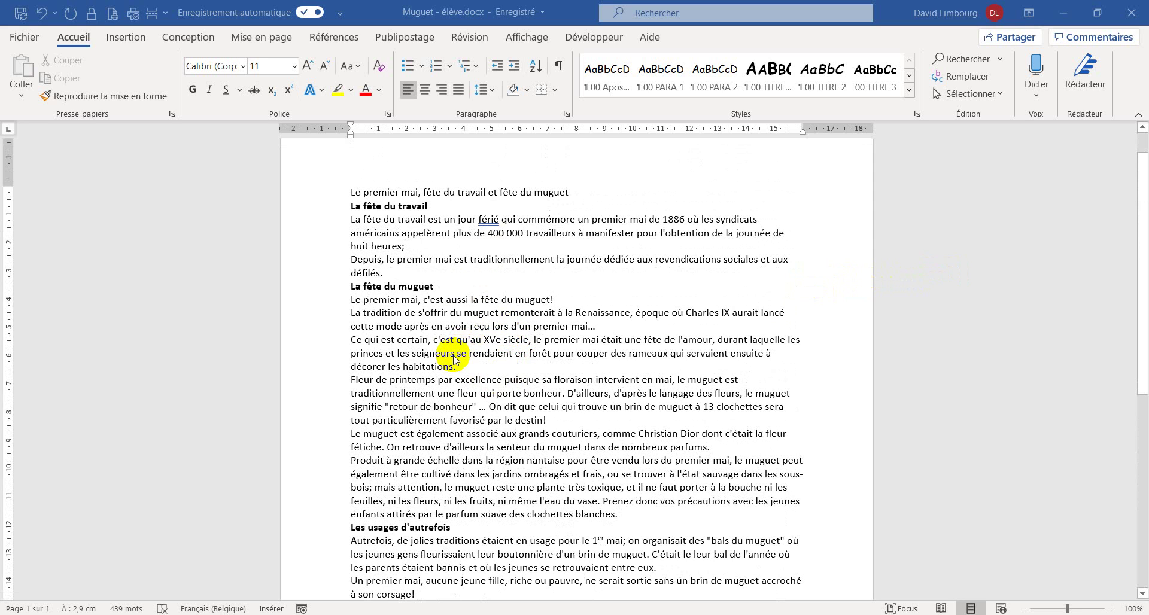
scroll(455, 332, "up", 1)
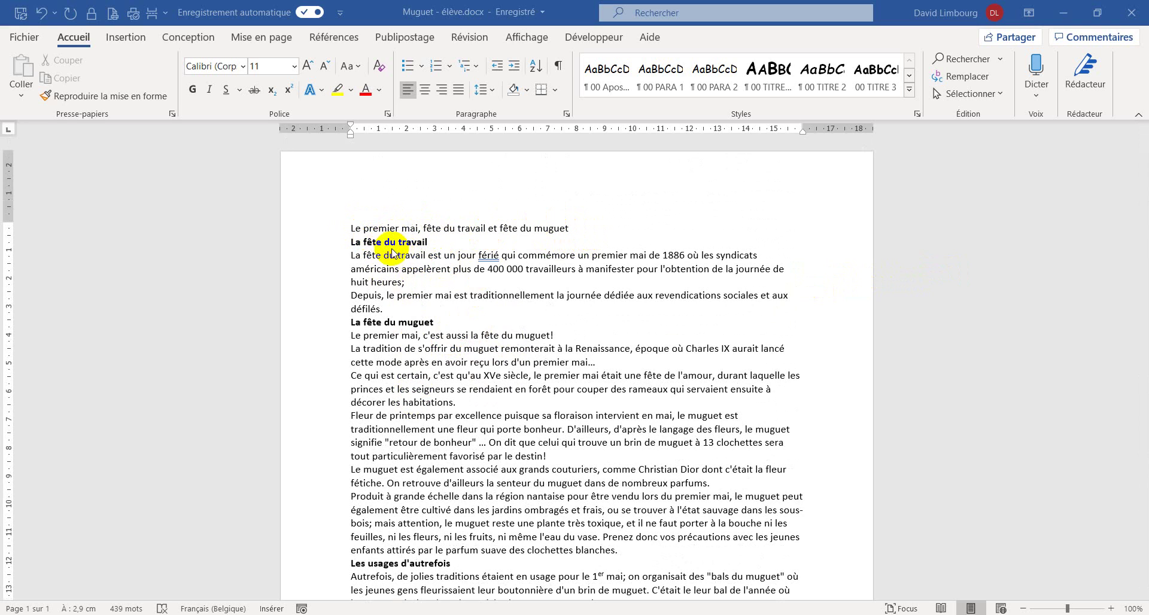
Step: Replace the paragraph break between the document title and the "La fête du travail" heading with a continuous section break
left_click(370, 249)
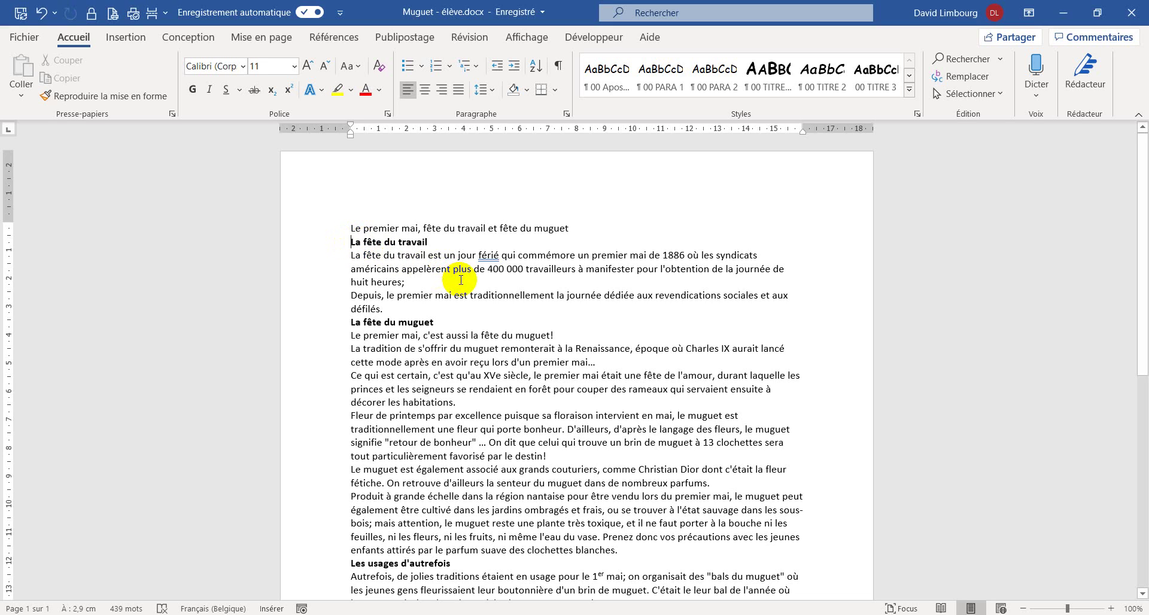
key("BackSpace")
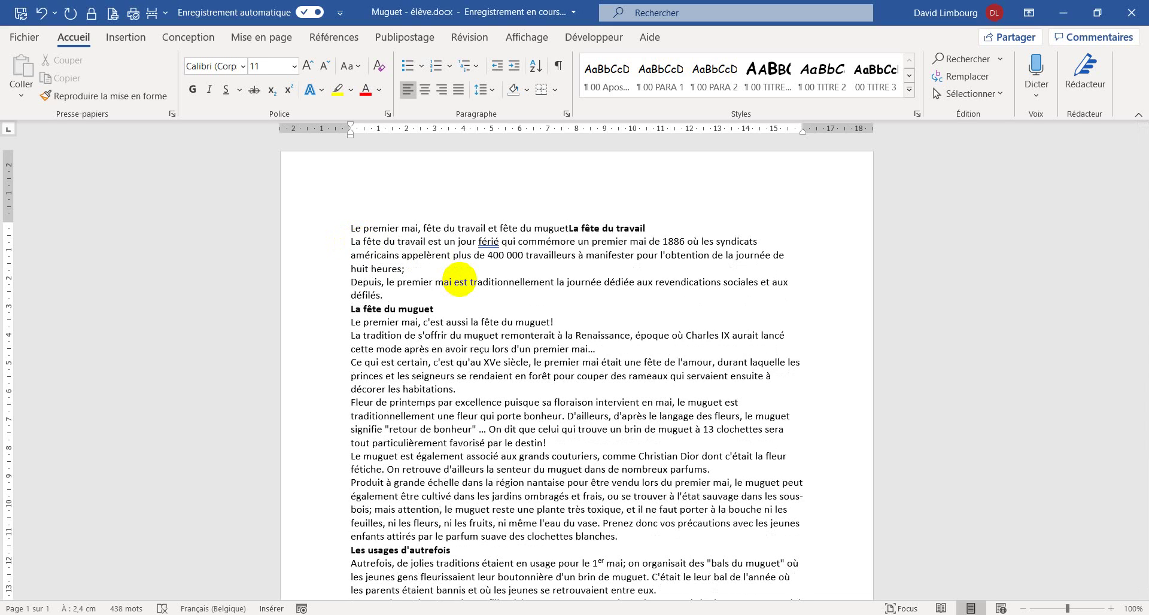
left_click(281, 39)
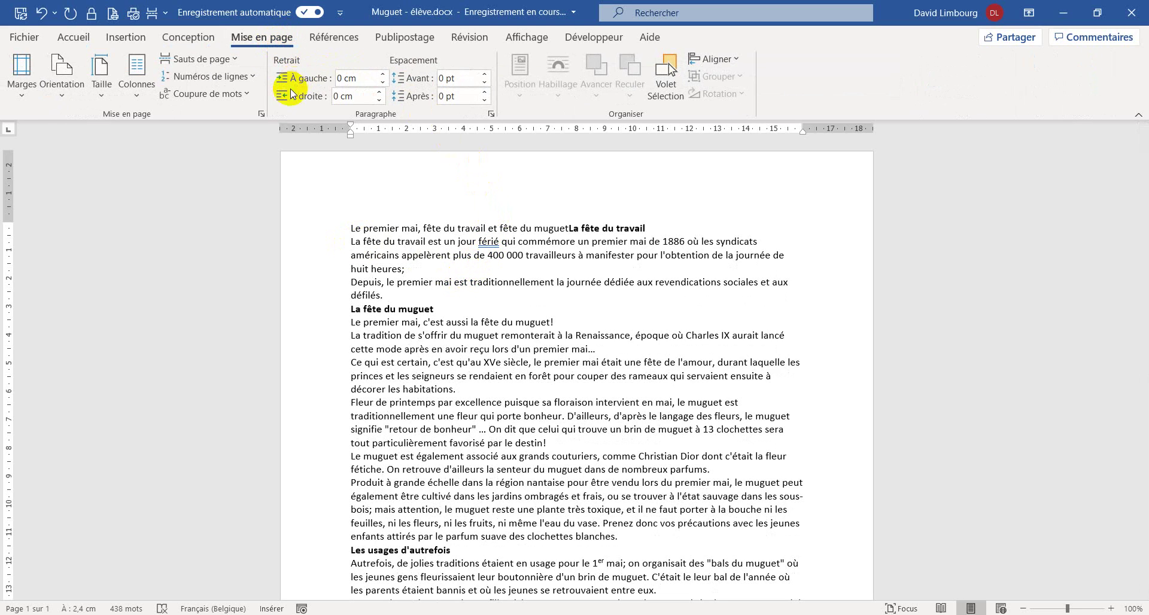
left_click(233, 58)
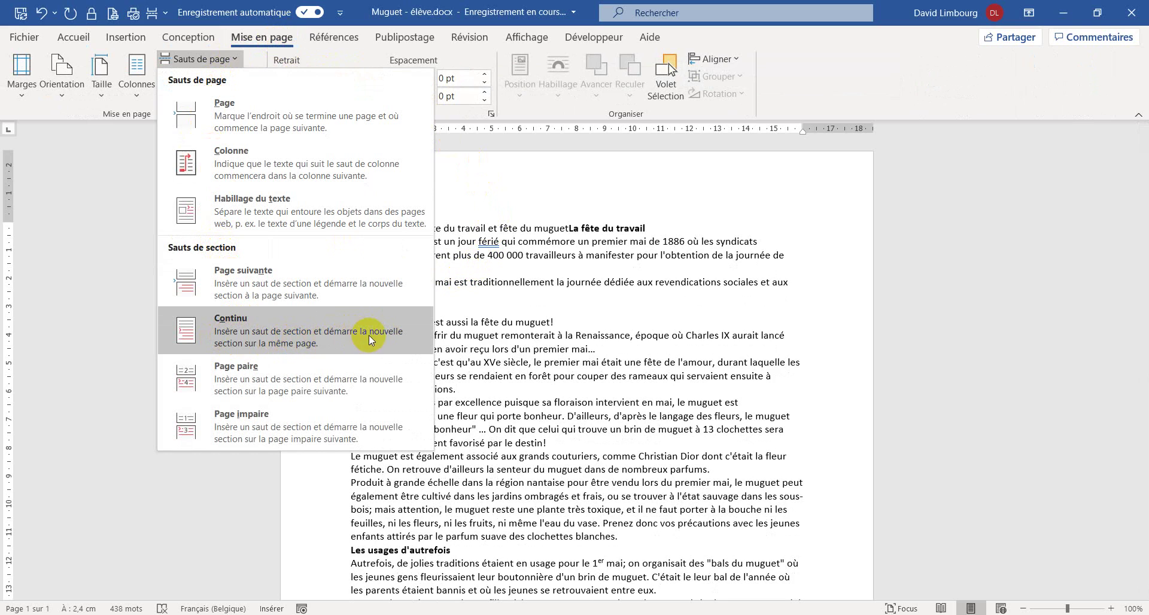
left_click(345, 336)
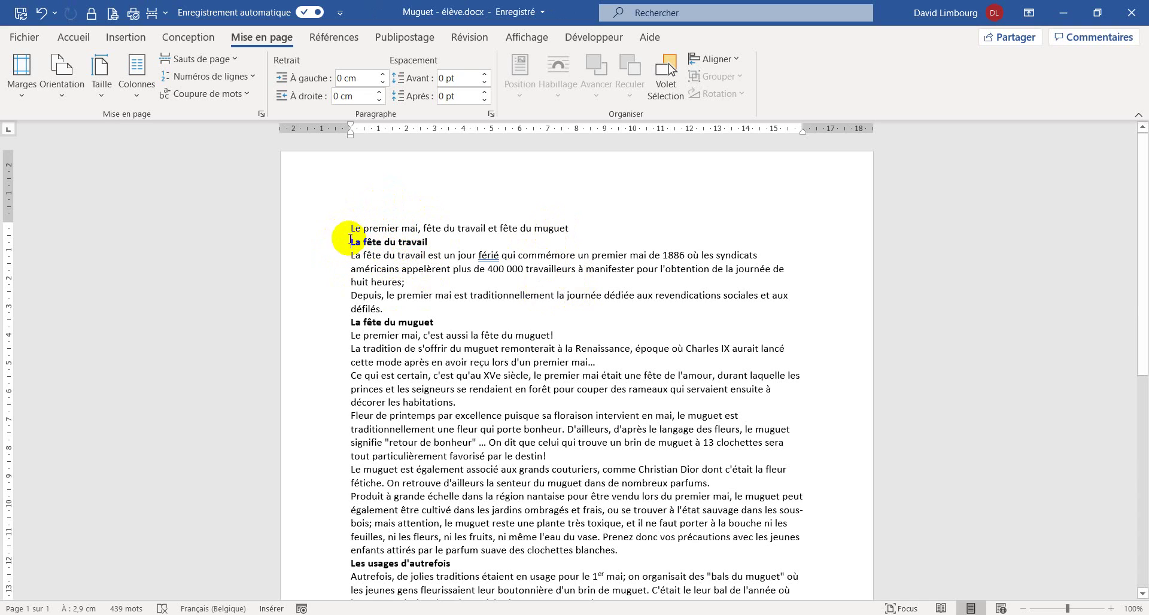
Step: Select the entire text and set its paragraph spacing to 12 pt before and 12 pt after
left_click_drag(347, 224, 463, 309)
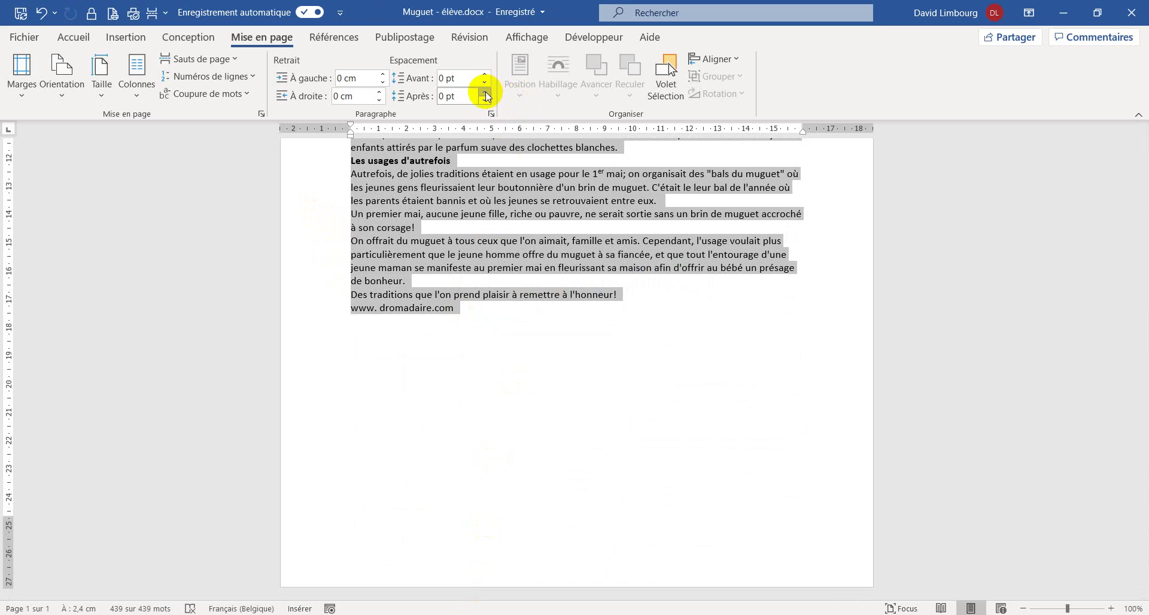
left_click(485, 92)
left_click(485, 92)
left_click(485, 75)
left_click(485, 75)
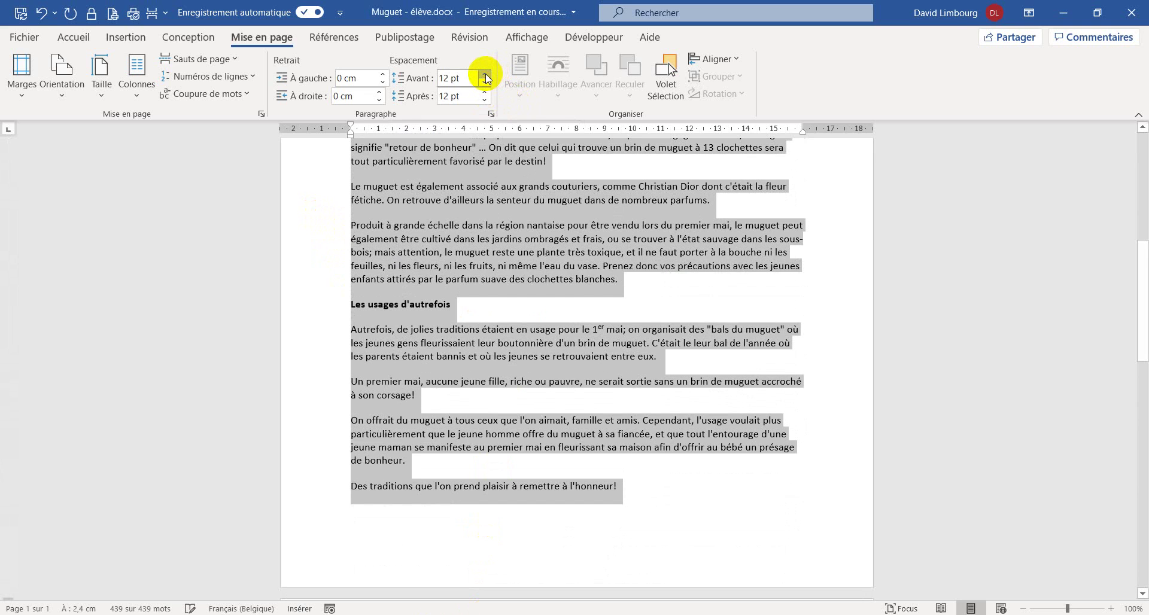
Step: Justify the whole text and change its font to Abadi
left_click(74, 37)
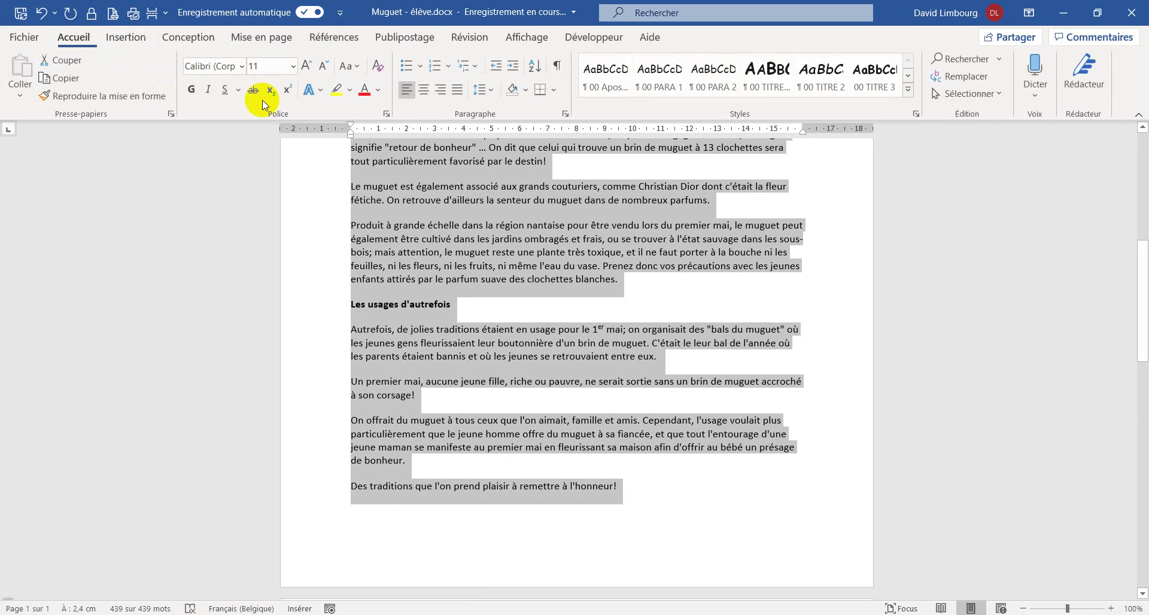
left_click(458, 90)
scroll(484, 349, "up", 8)
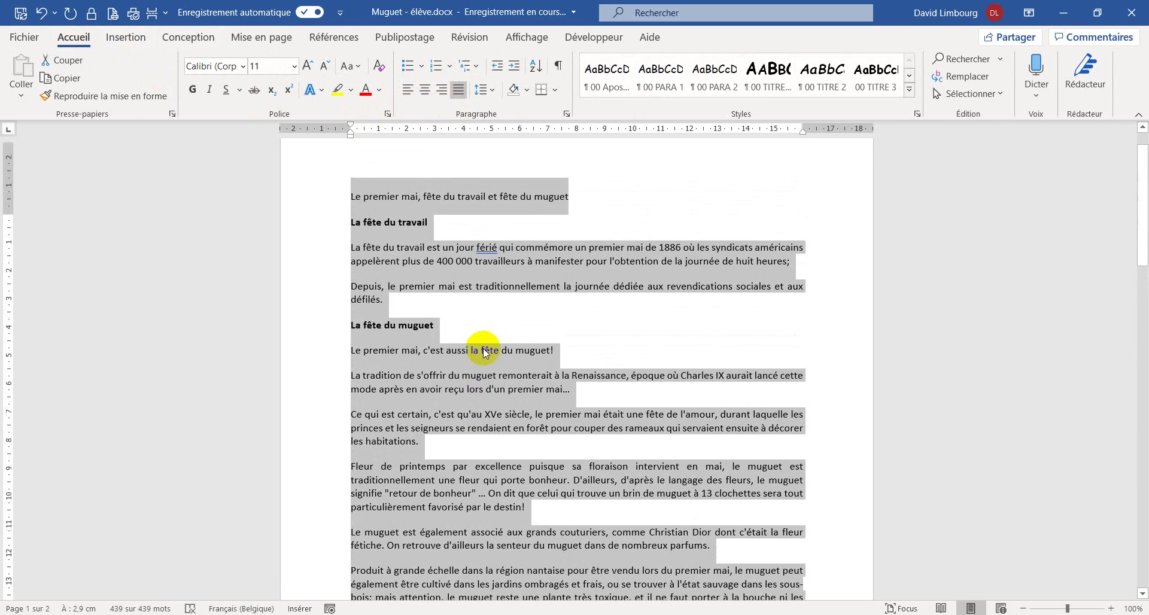
scroll(477, 358, "down", 1)
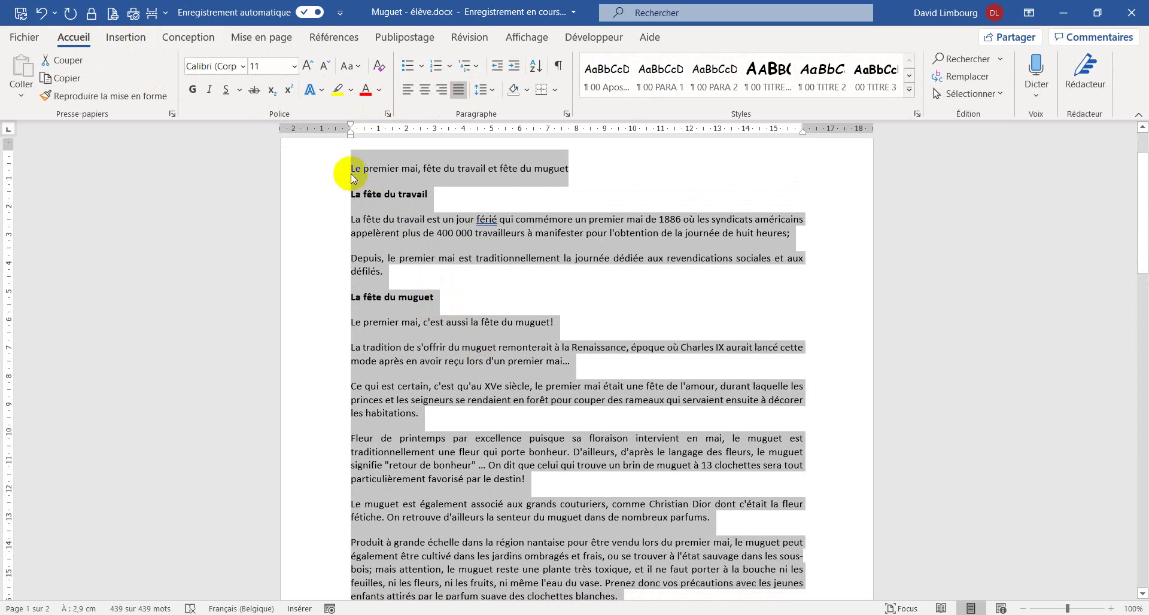
left_click(242, 66)
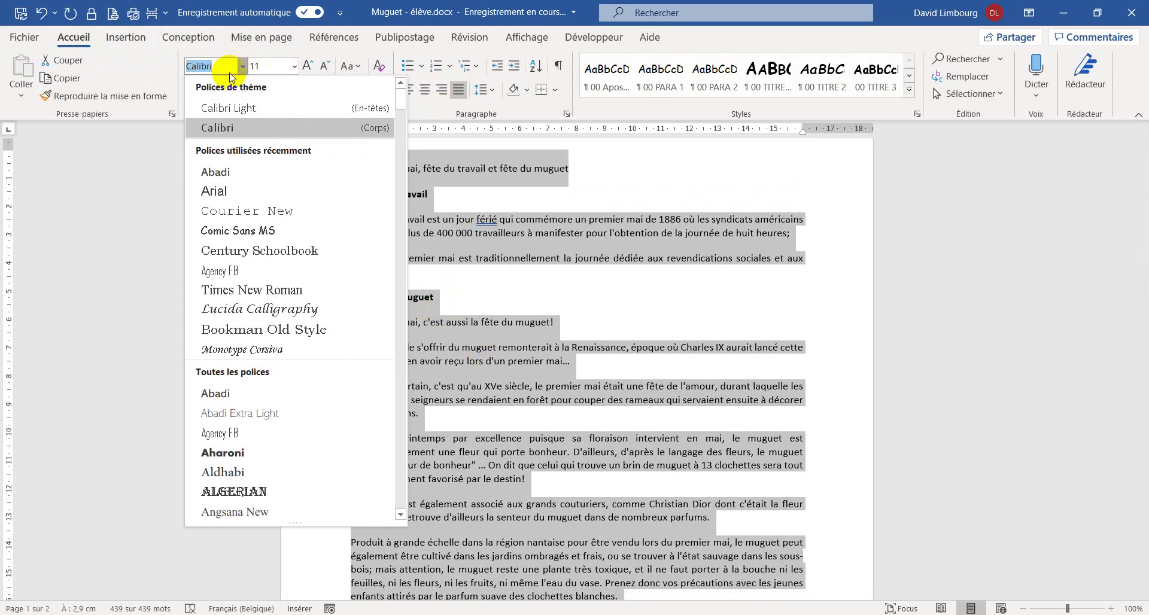
left_click(228, 173)
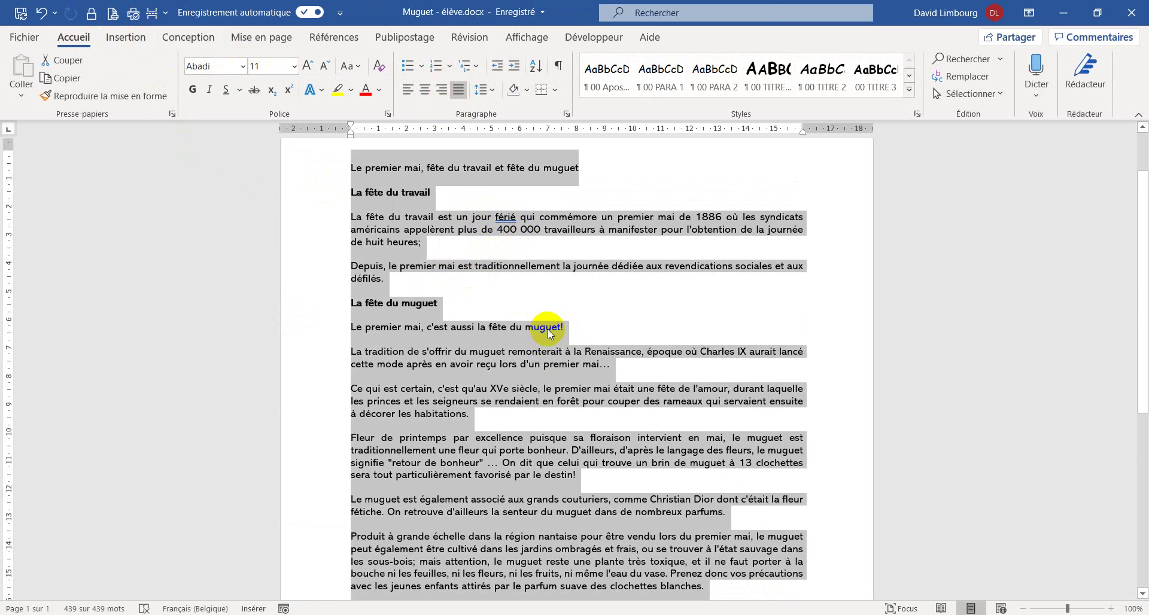
Step: Format the title "Le premier mai, fête du travail et fête du muguet" in 16 pt bold capitals and centre it
left_click(393, 166)
left_click(307, 174)
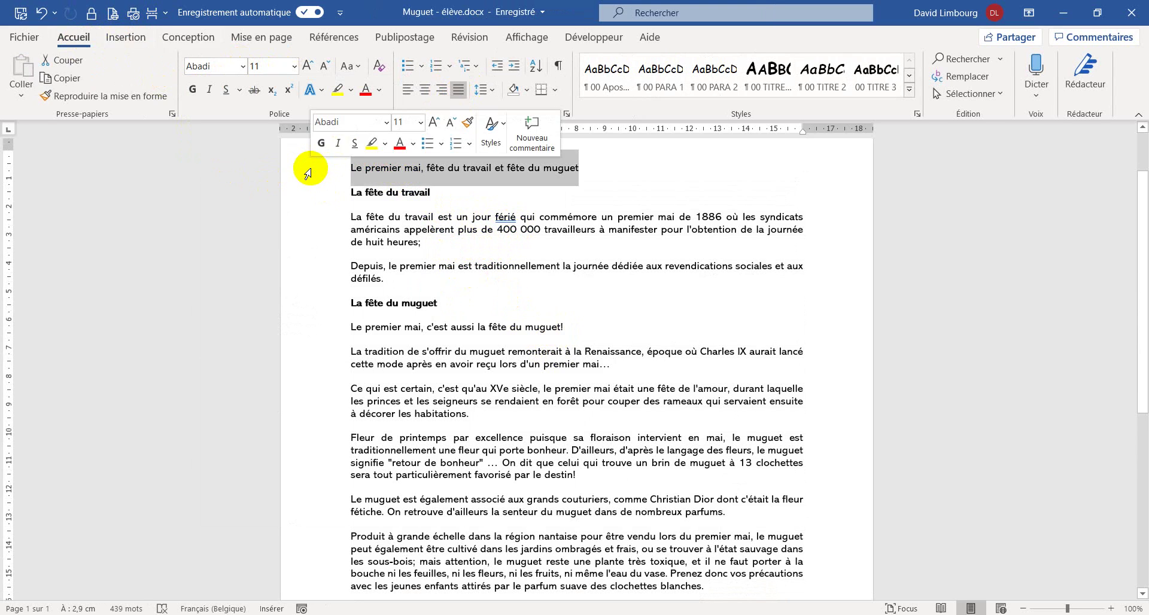
left_click(293, 67)
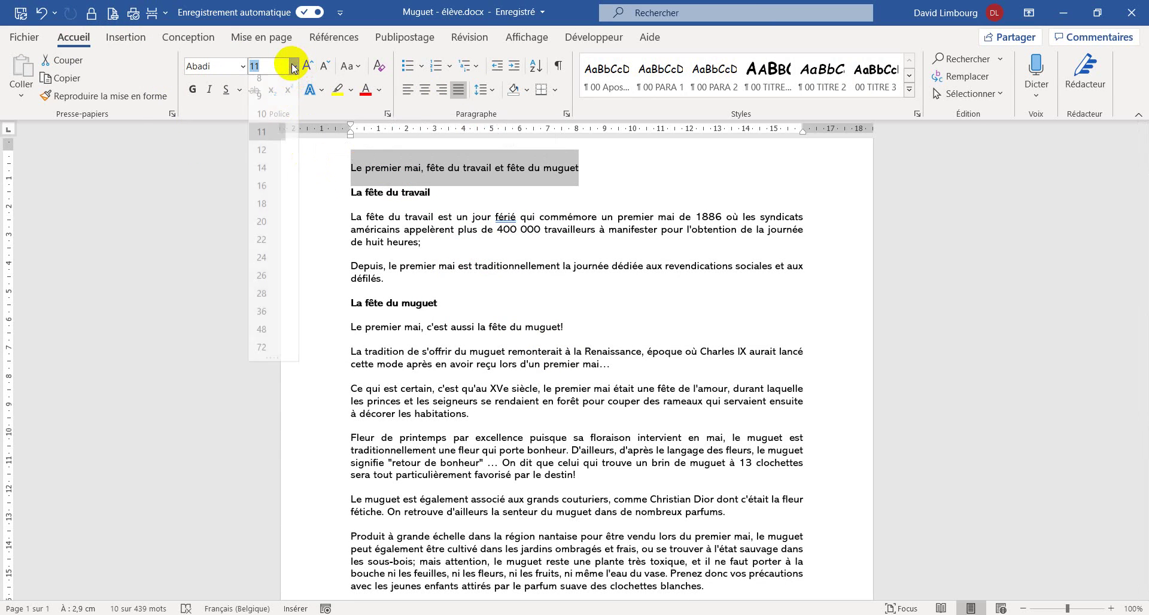
left_click(271, 187)
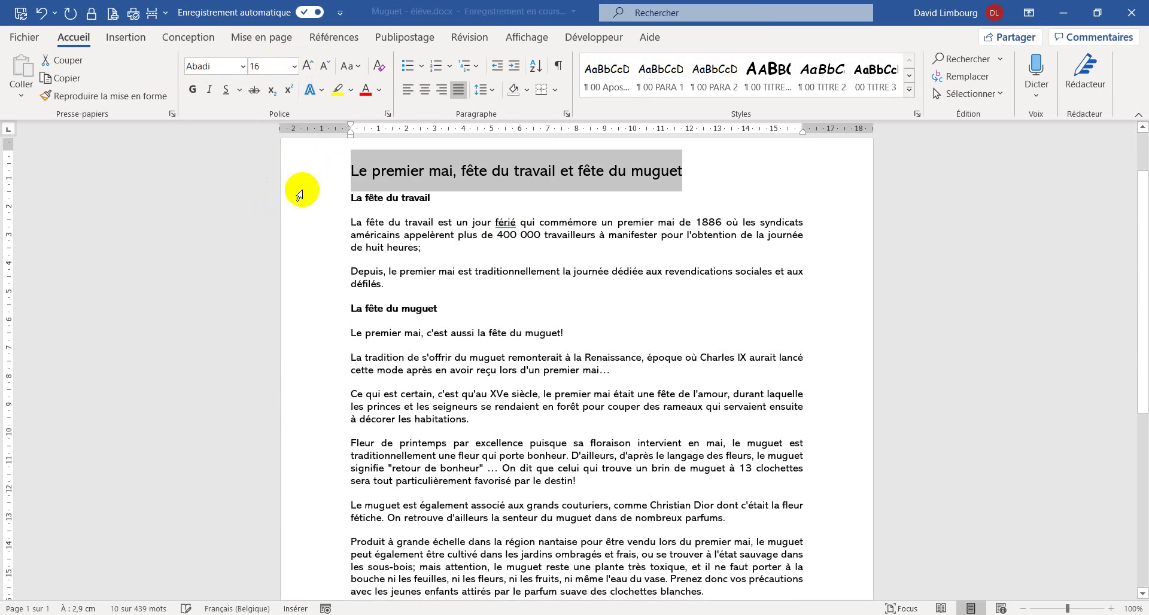
left_click(359, 69)
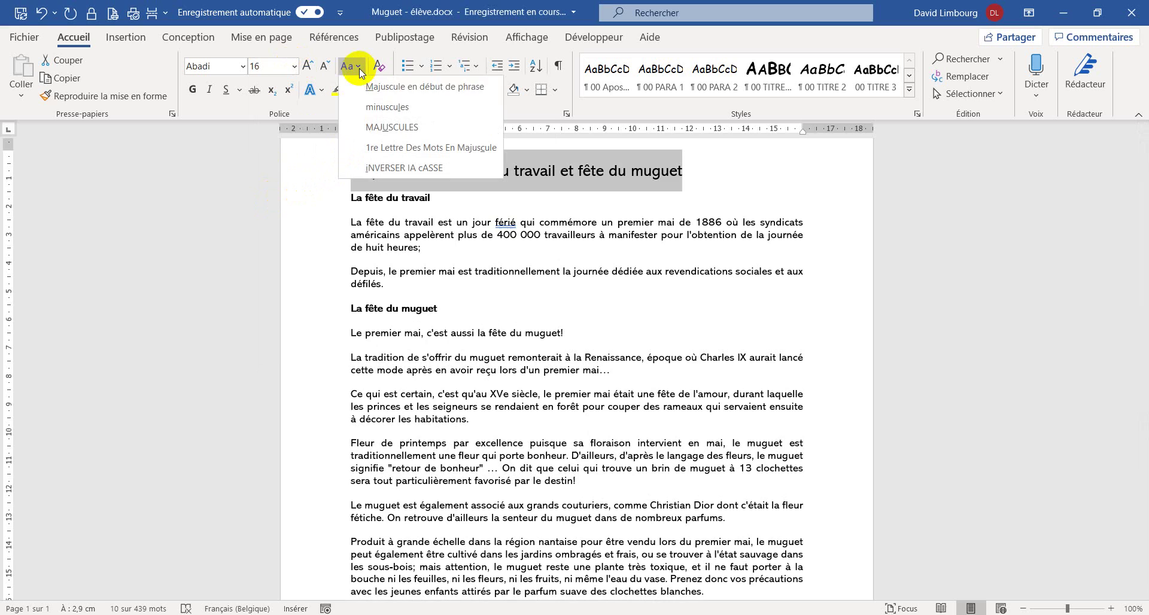
left_click(362, 128)
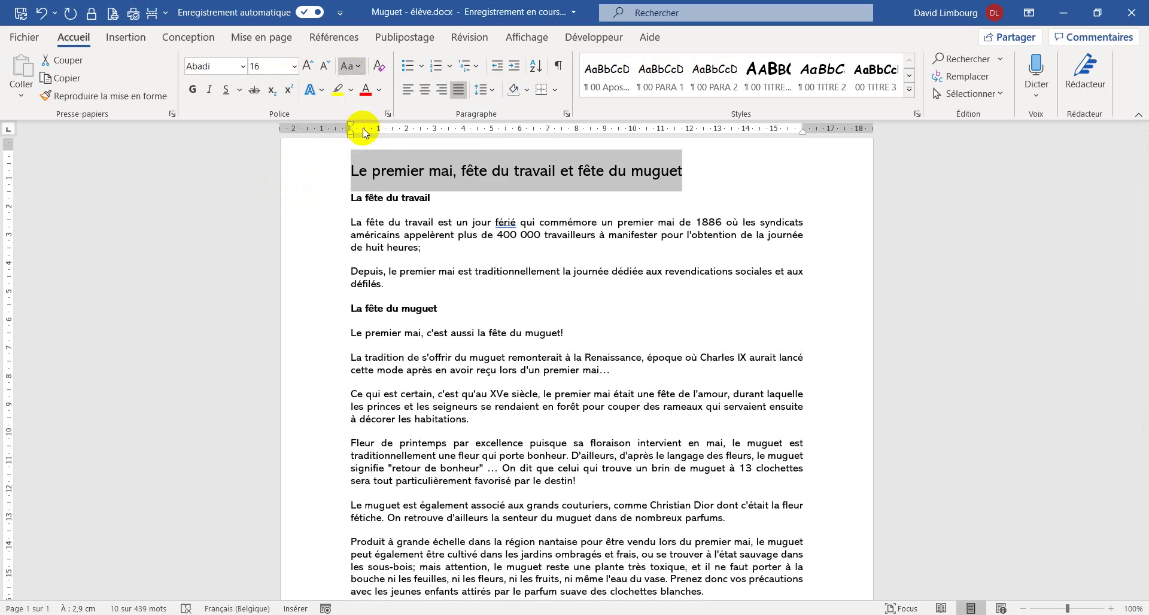
left_click(192, 89)
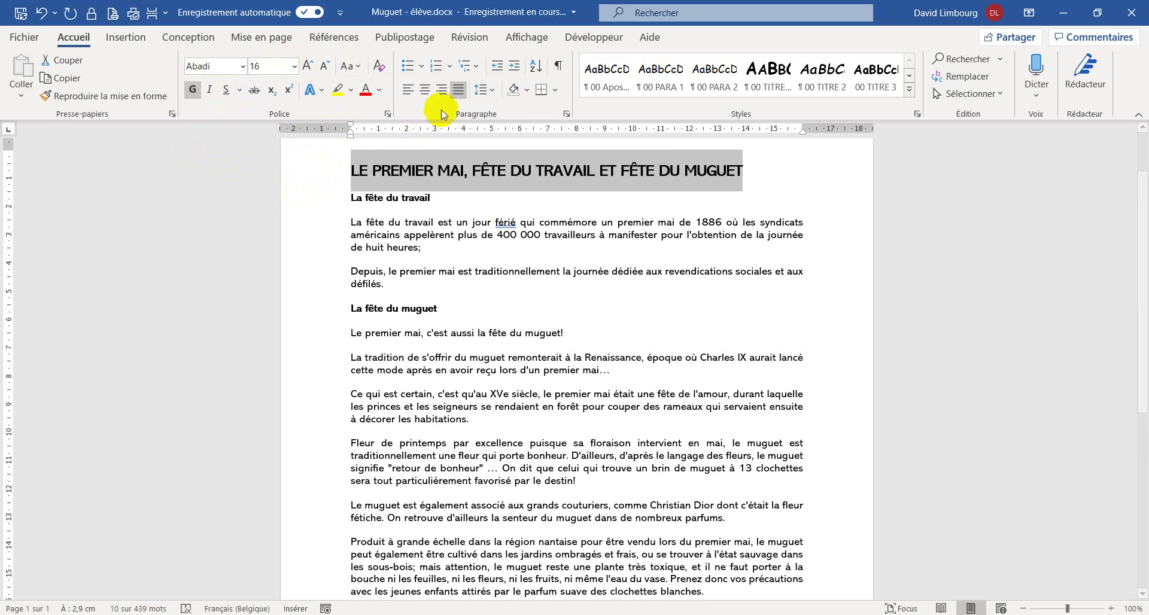
left_click(426, 93)
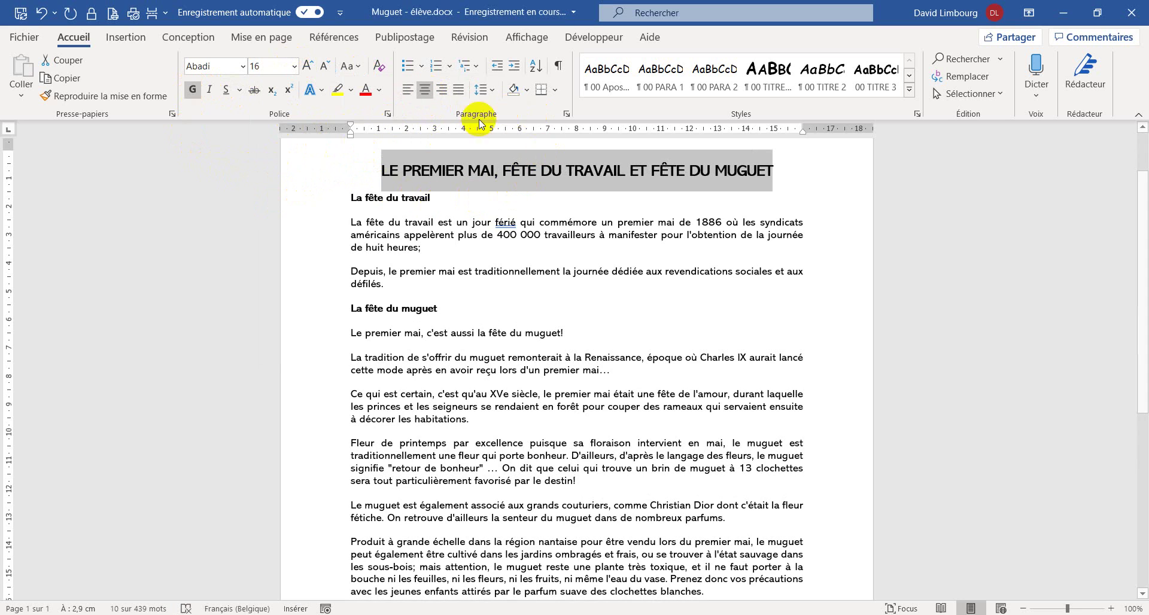
Step: Add a shadow (Ombre) border around the title paragraph, with a text distance of 4 pt above and below
left_click(556, 90)
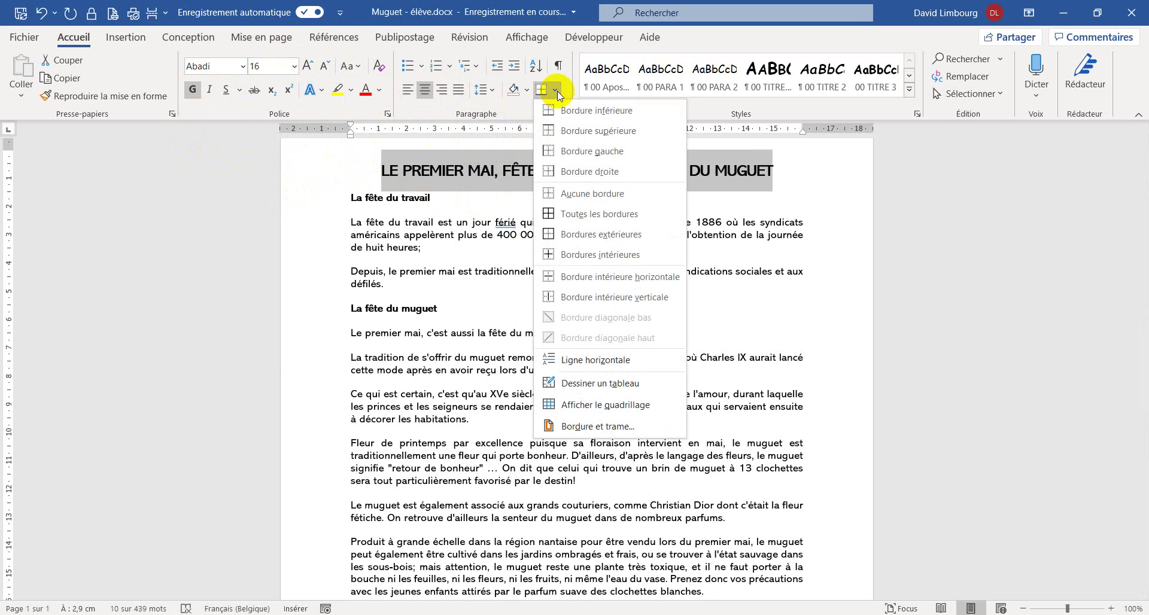
left_click(587, 426)
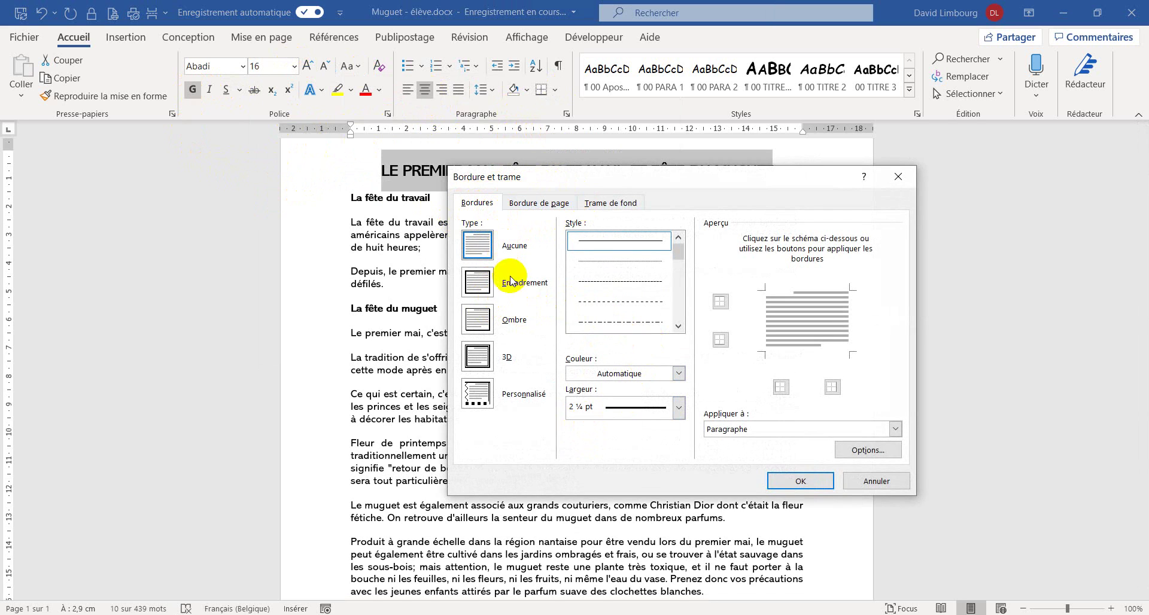
left_click(478, 321)
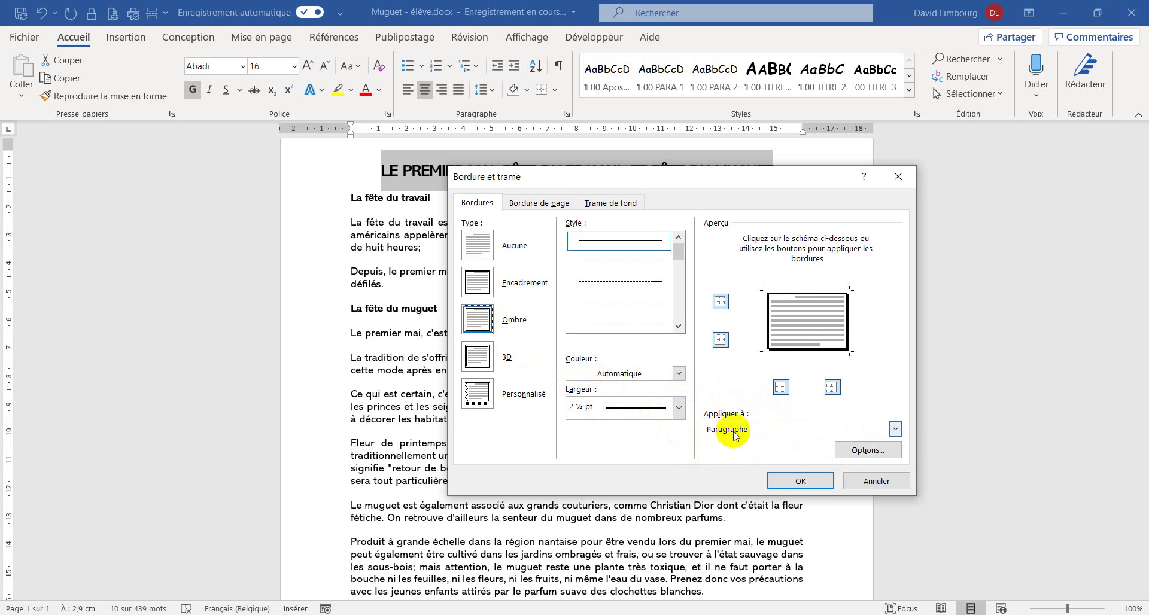
left_click(855, 453)
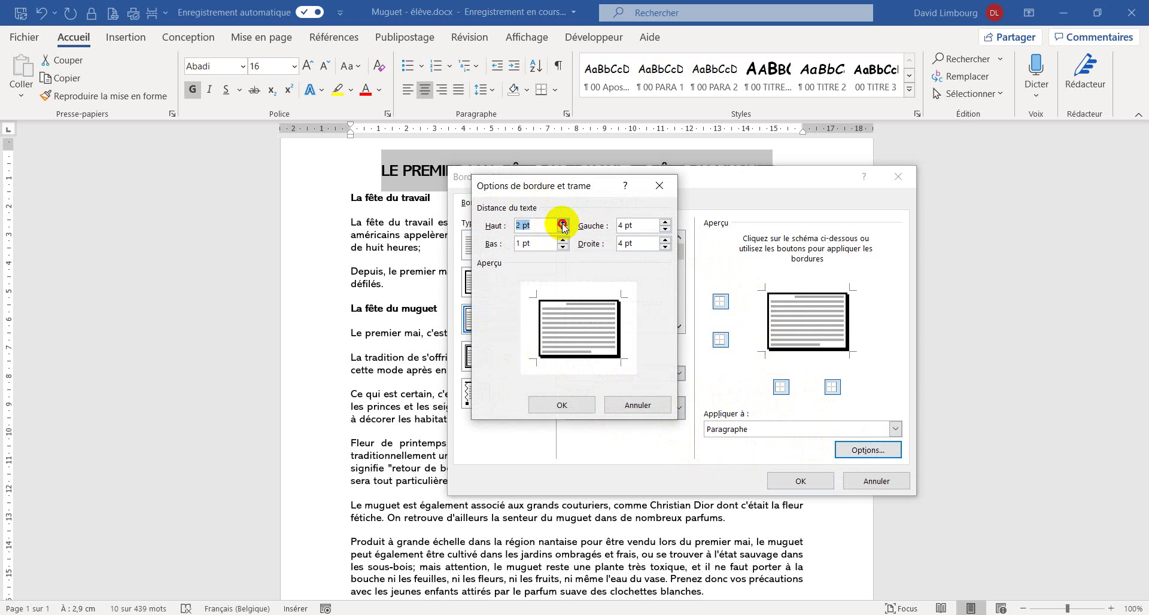
left_click(563, 223)
left_click(563, 223)
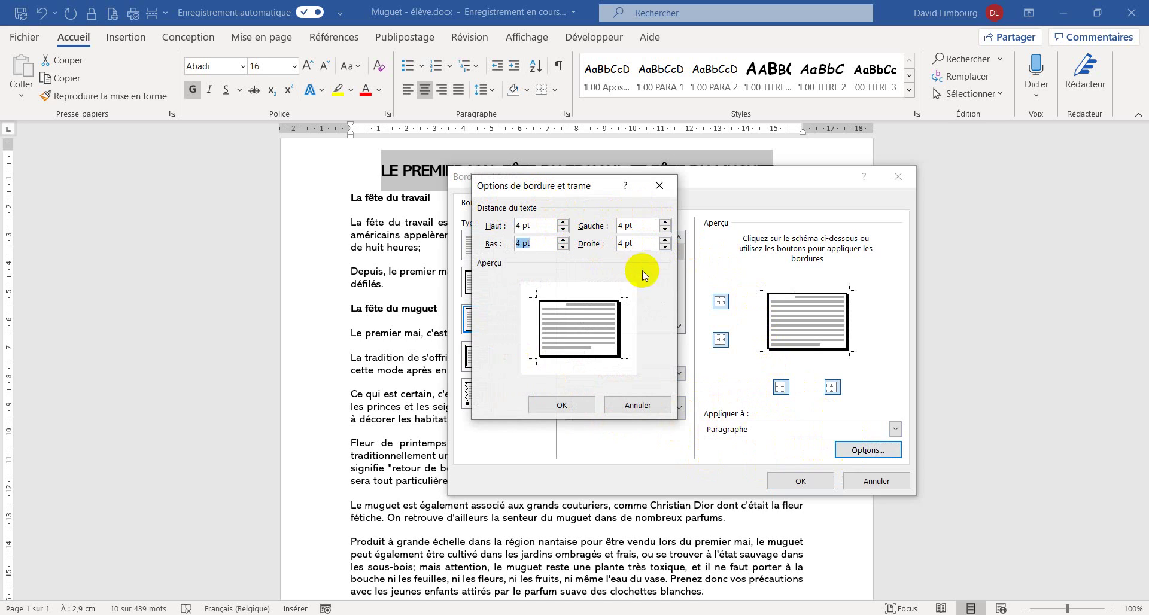
left_click(591, 407)
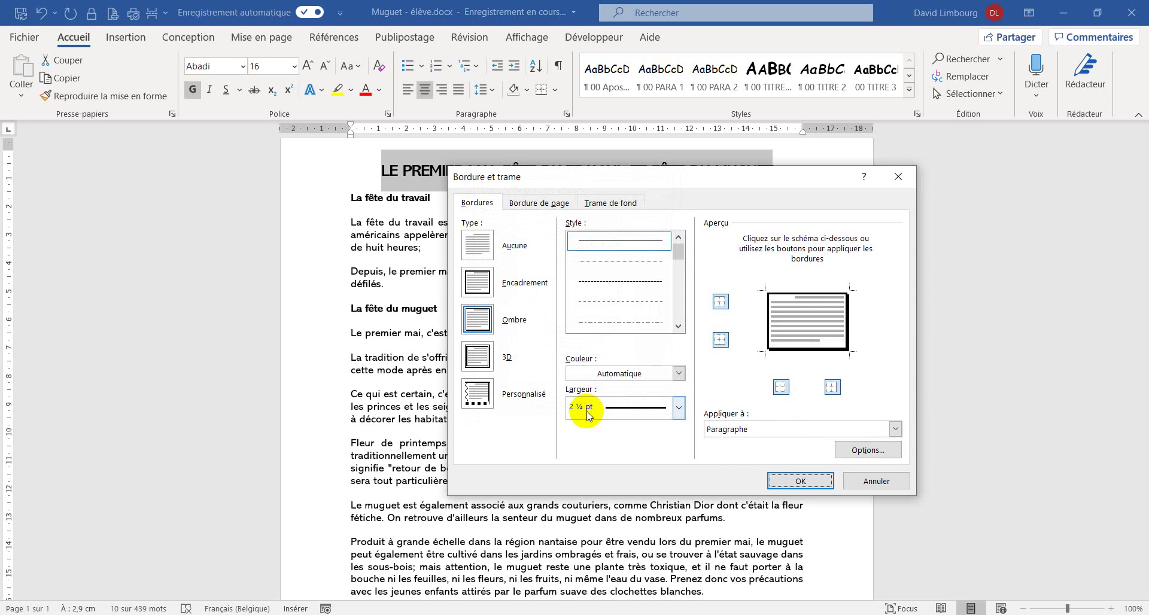
left_click(786, 484)
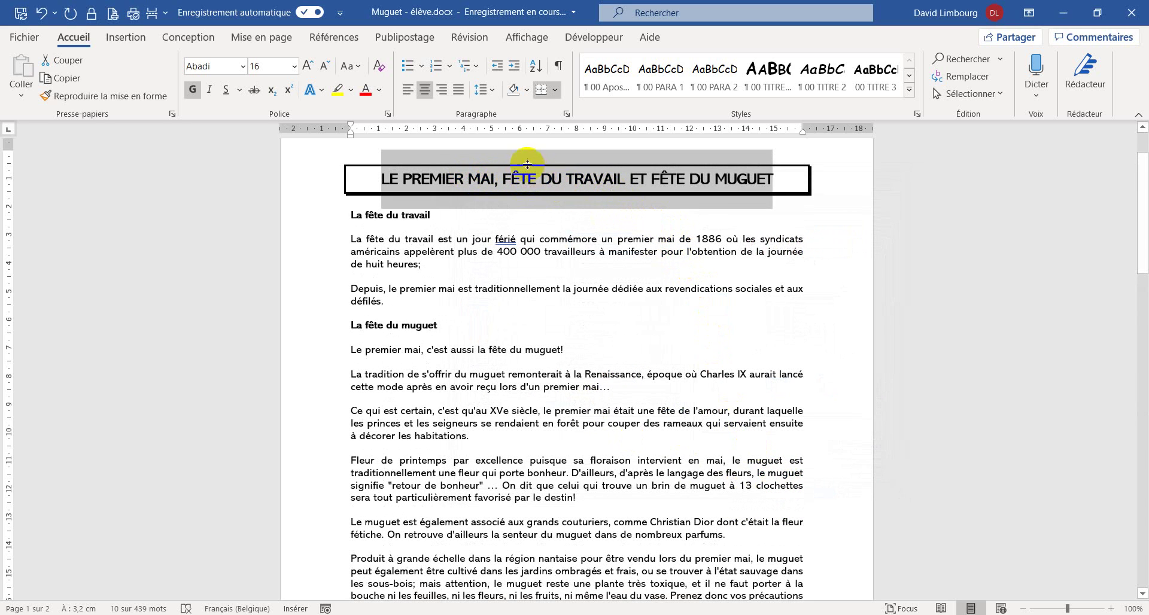
Step: Set the title's paragraph spacing to 0 pt before and 24 pt after
left_click(277, 40)
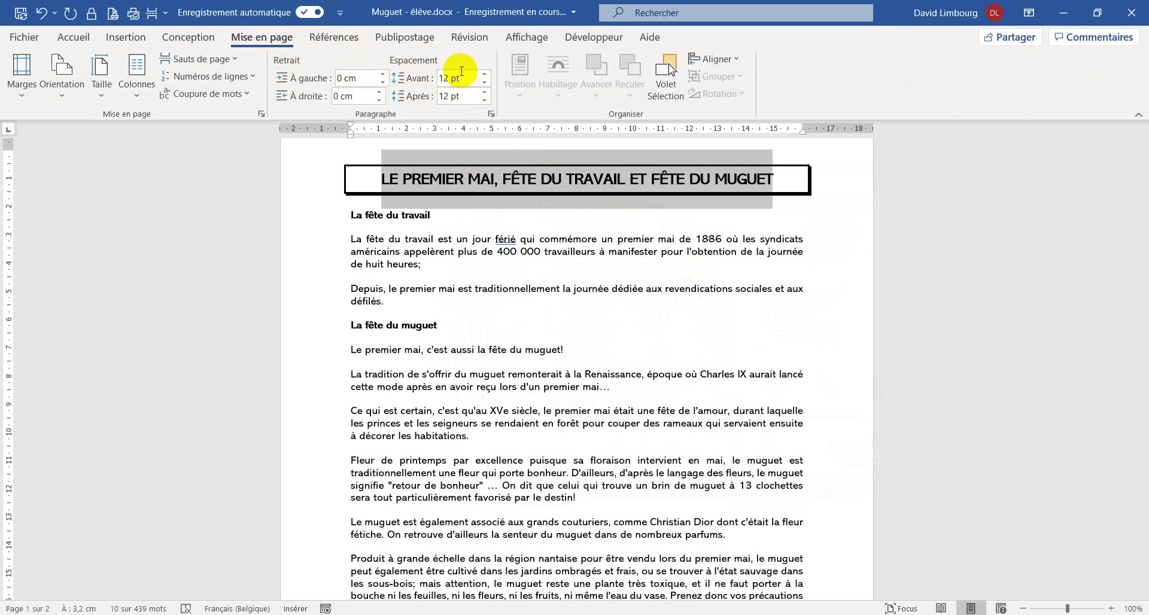
left_click(485, 85)
left_click(485, 86)
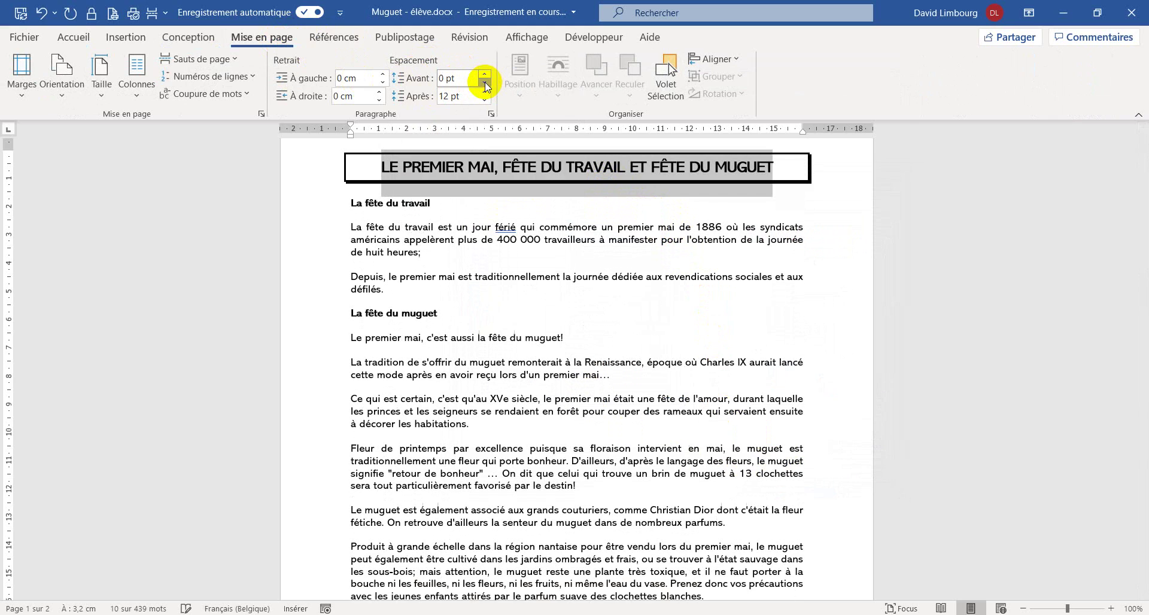
left_click(485, 93)
left_click(485, 92)
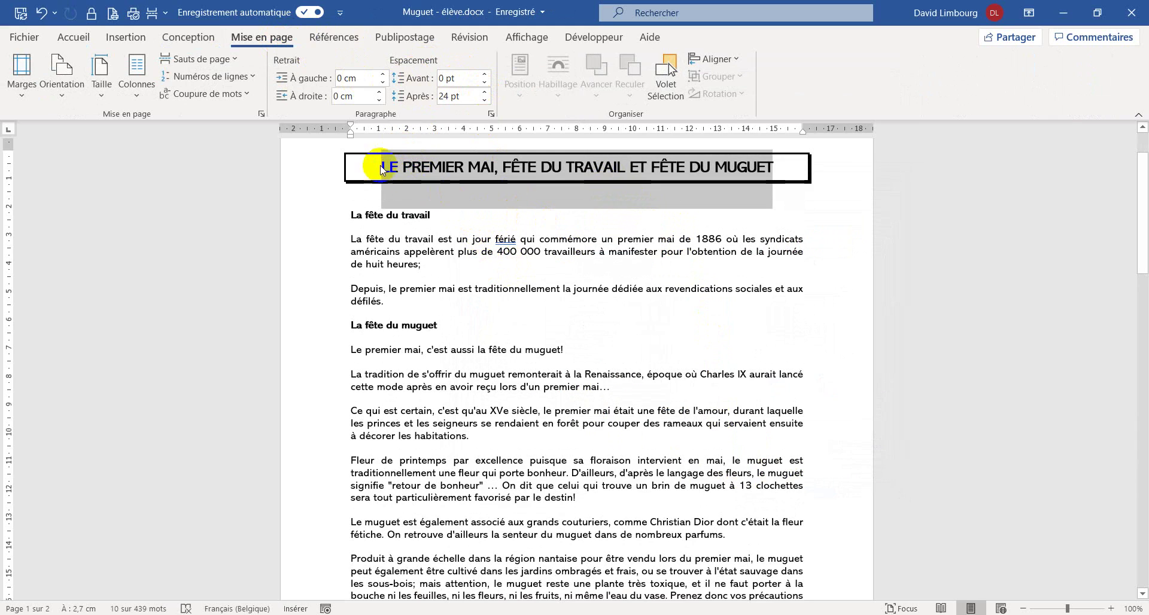
Step: Format the subheading "La fête du travail" in 14 pt small capitals with a paragraph spacing of 18 pt before
left_click(388, 220)
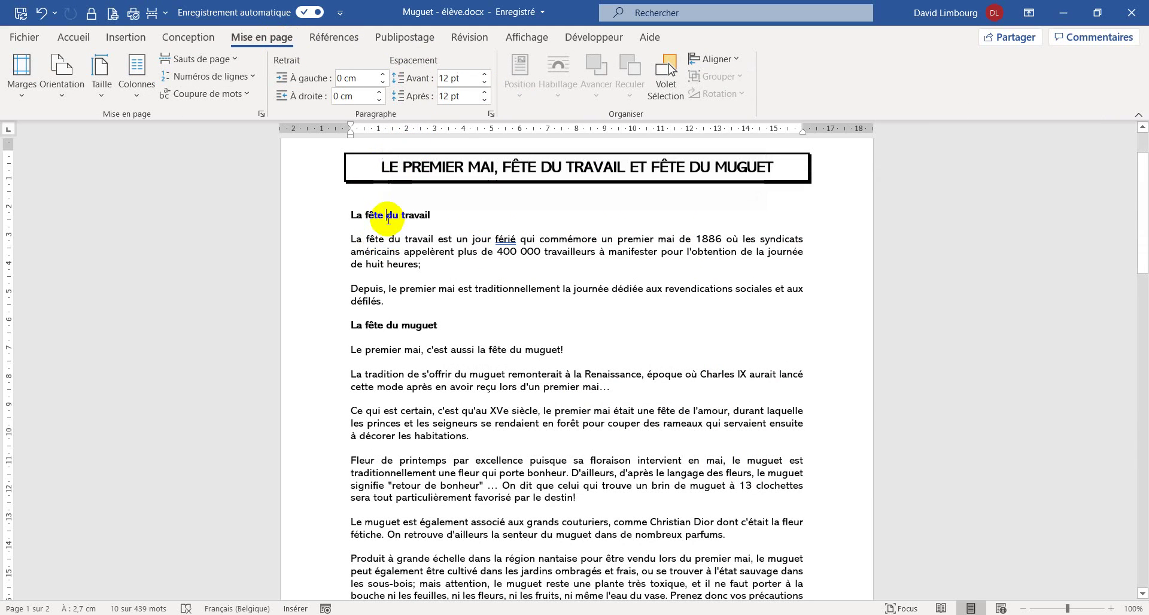
left_click(323, 221)
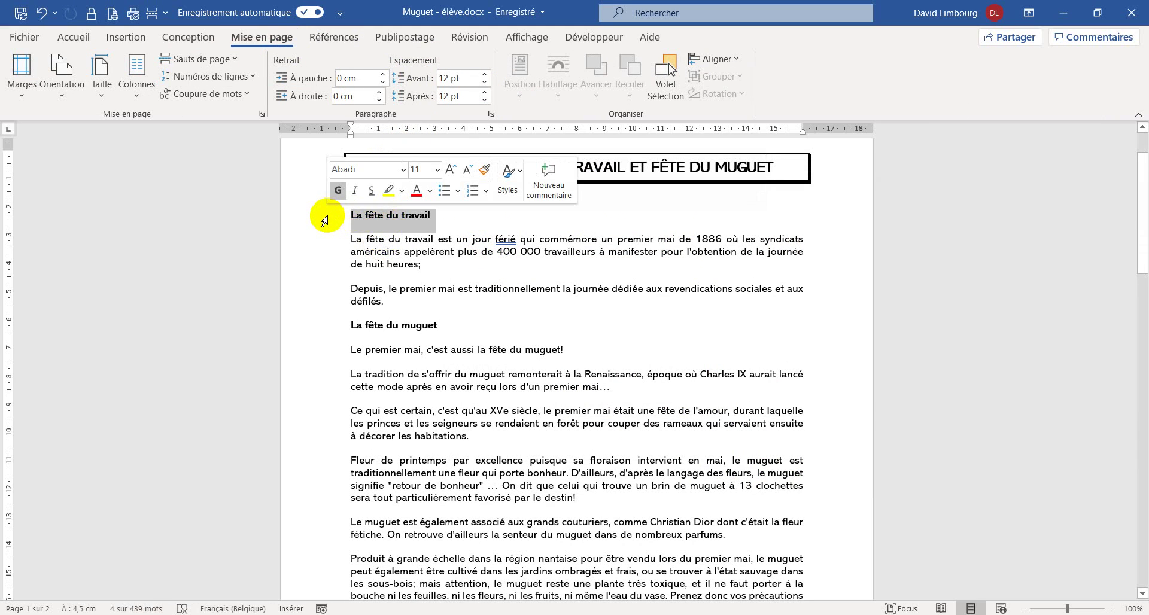
left_click(76, 37)
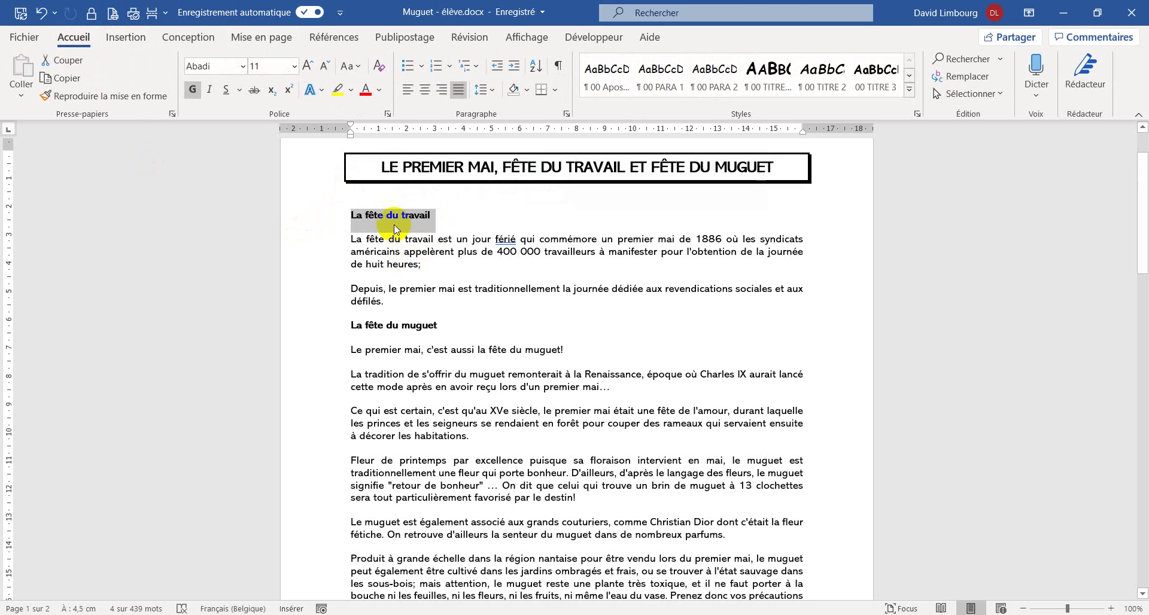
left_click(307, 65)
left_click(307, 64)
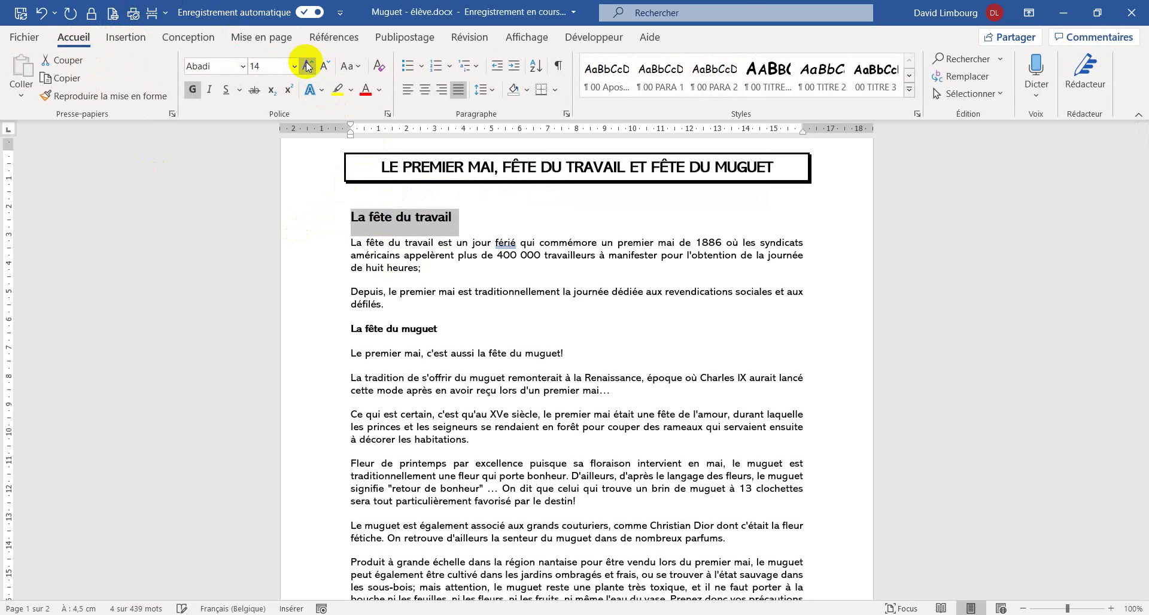
left_click(389, 114)
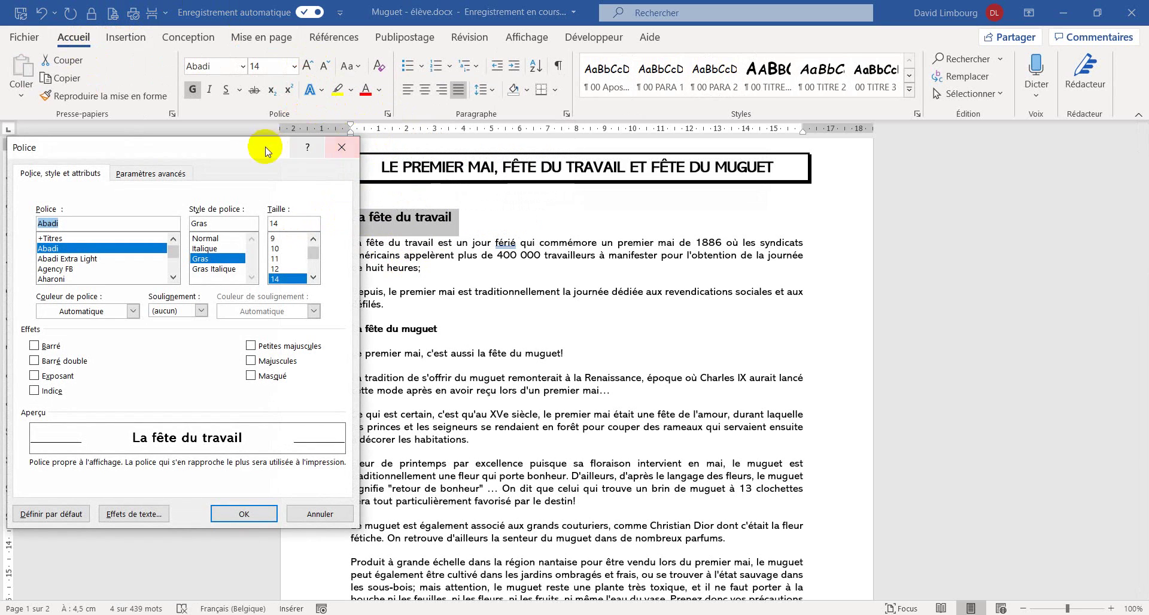
left_click(250, 347)
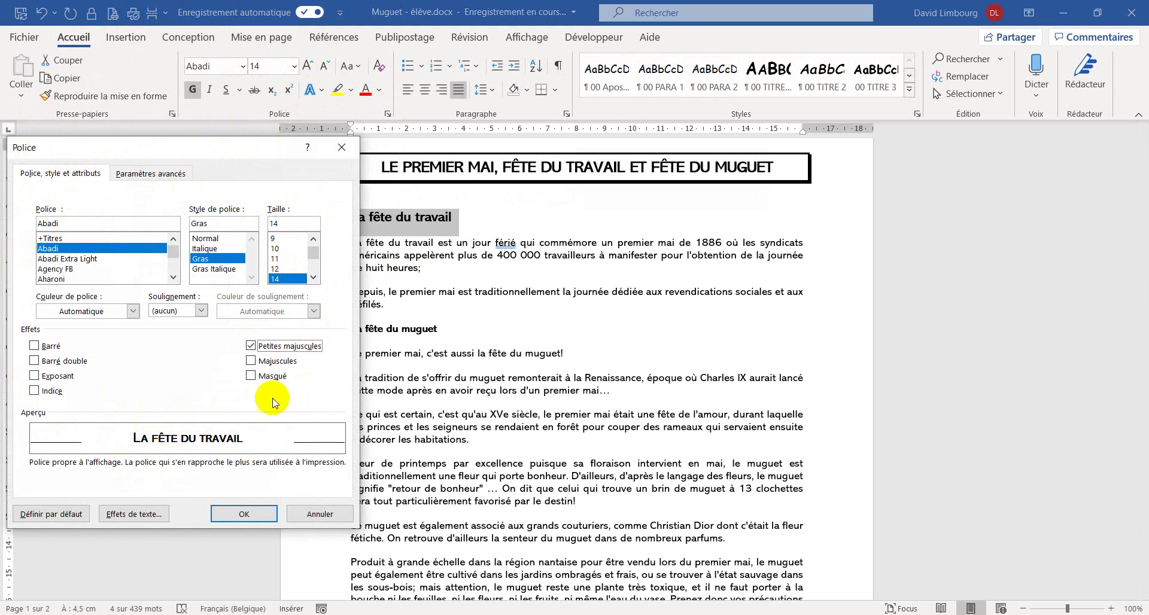
left_click(243, 515)
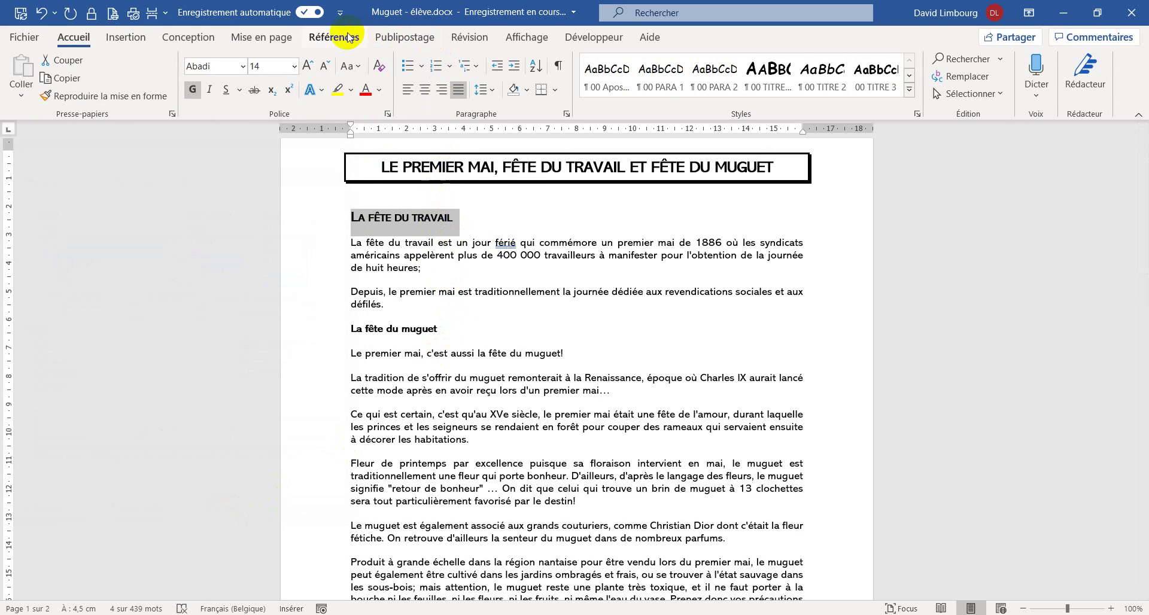
left_click(259, 37)
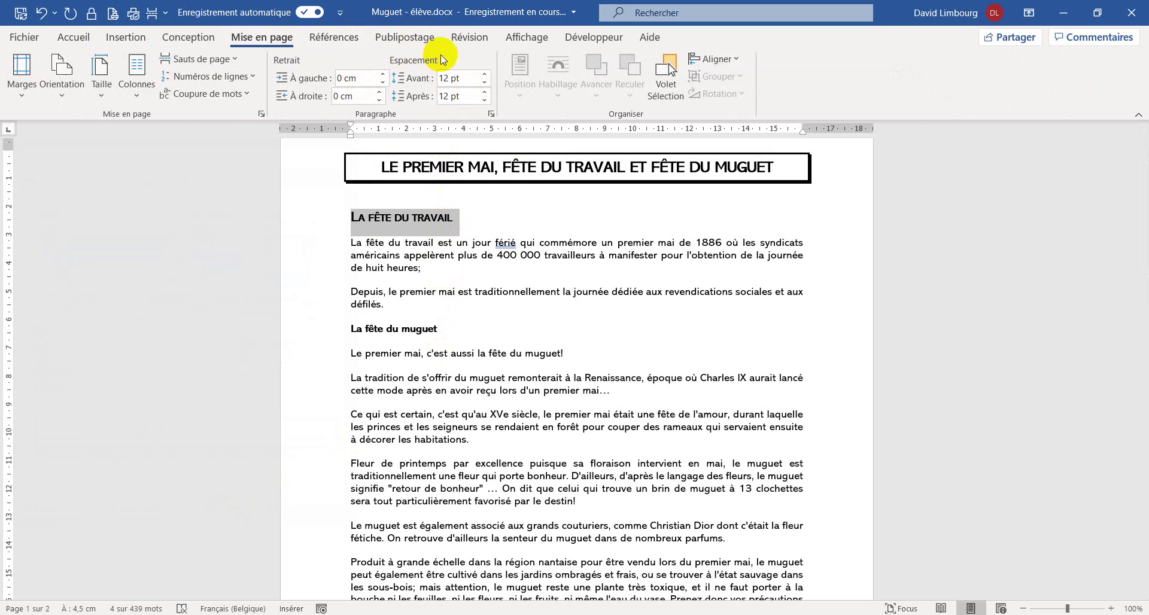
Step: Copy the formatting of "La fête du travail" to the subheadings "La fête du muguet" and "Les usages d'autrefois"
left_click(86, 43)
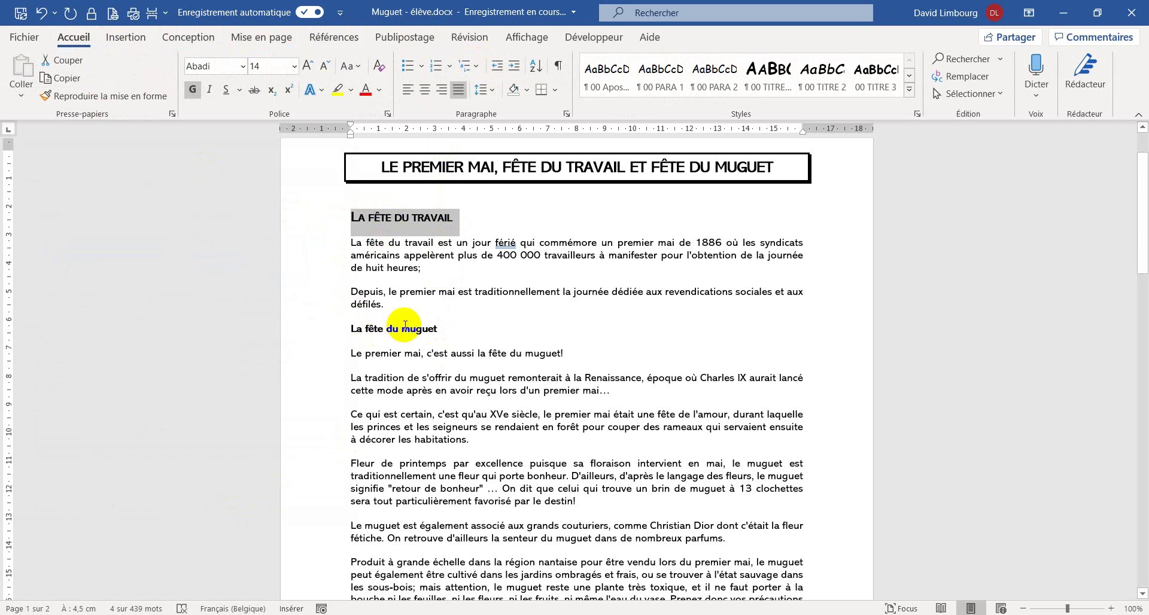
left_click(358, 217)
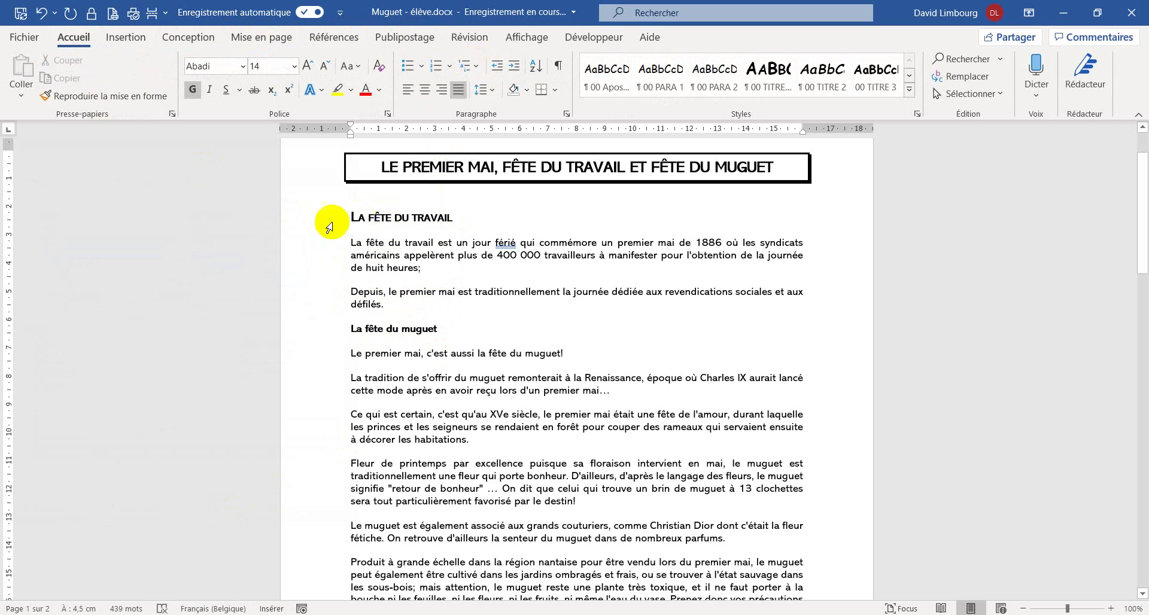
left_click(162, 98)
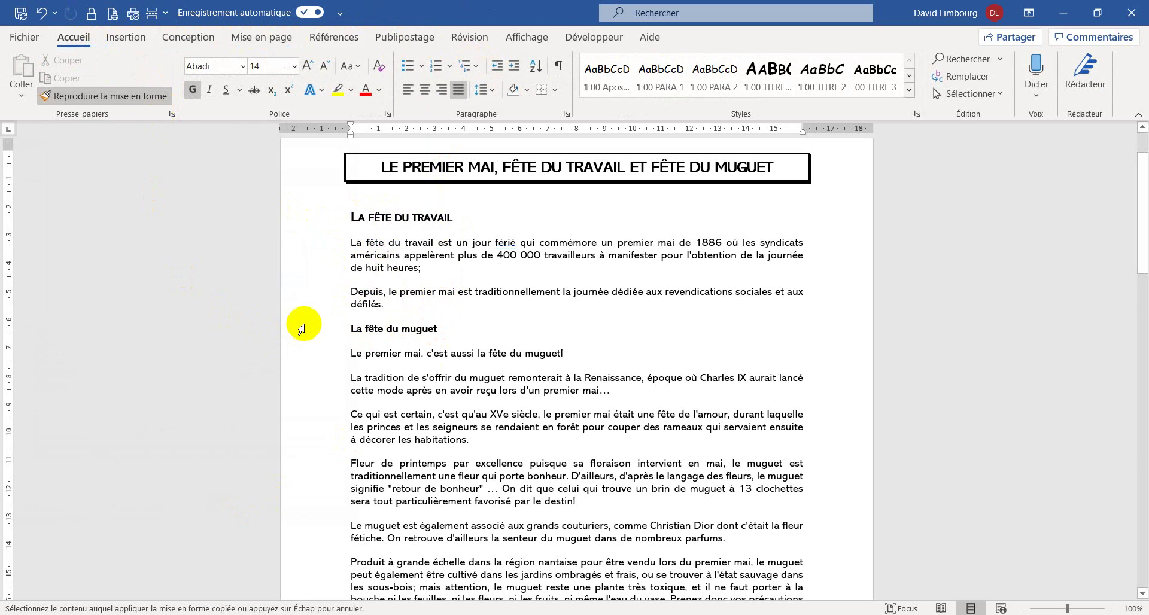
left_click(326, 332)
scroll(329, 329, "down", 5)
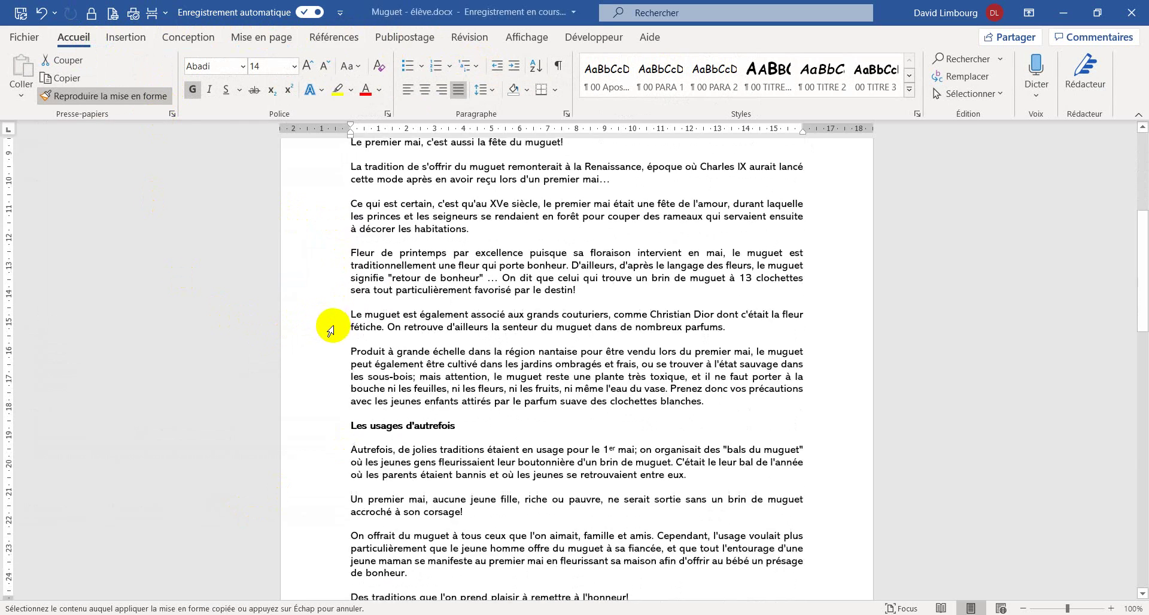
left_click(335, 400)
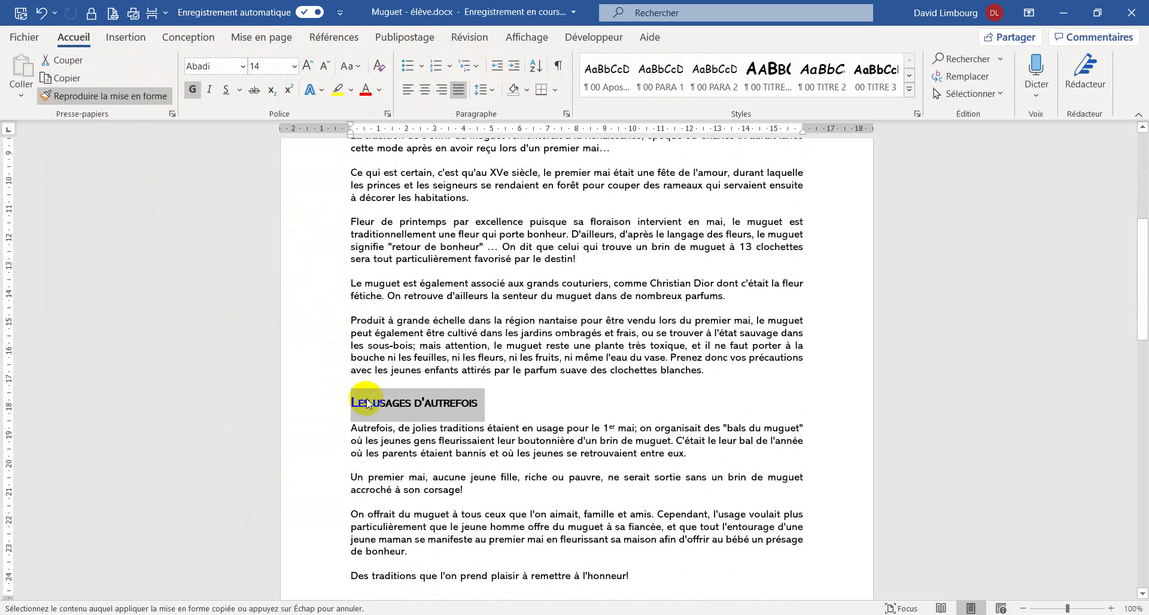
left_click(153, 99)
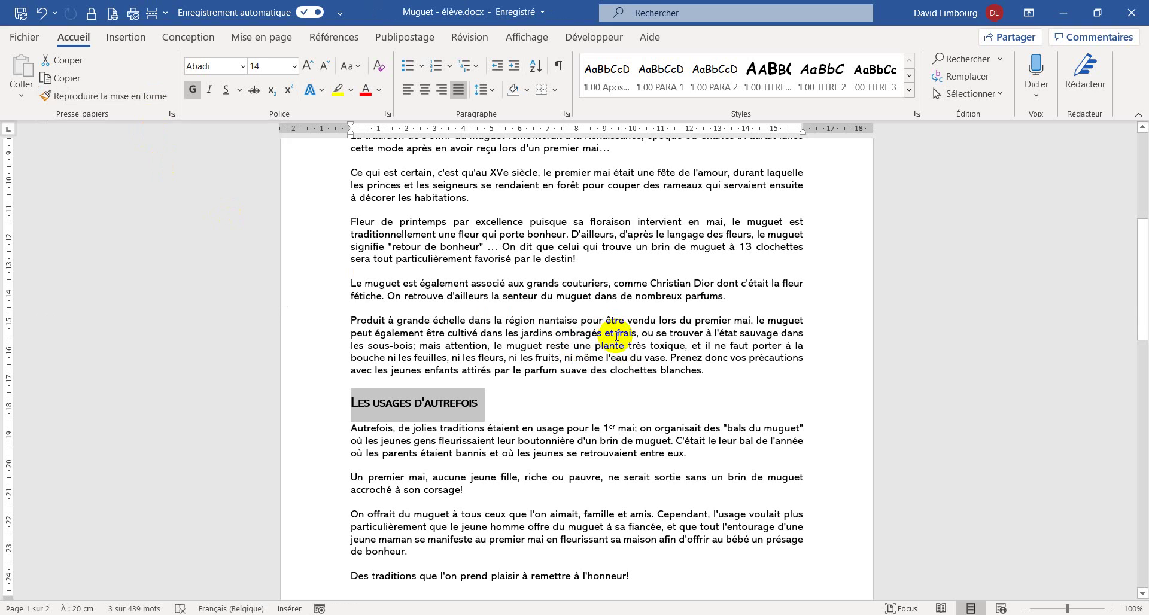
Step: Lay out the section that starts at "La fête du travail" in two columns
scroll(589, 399, "up", 6)
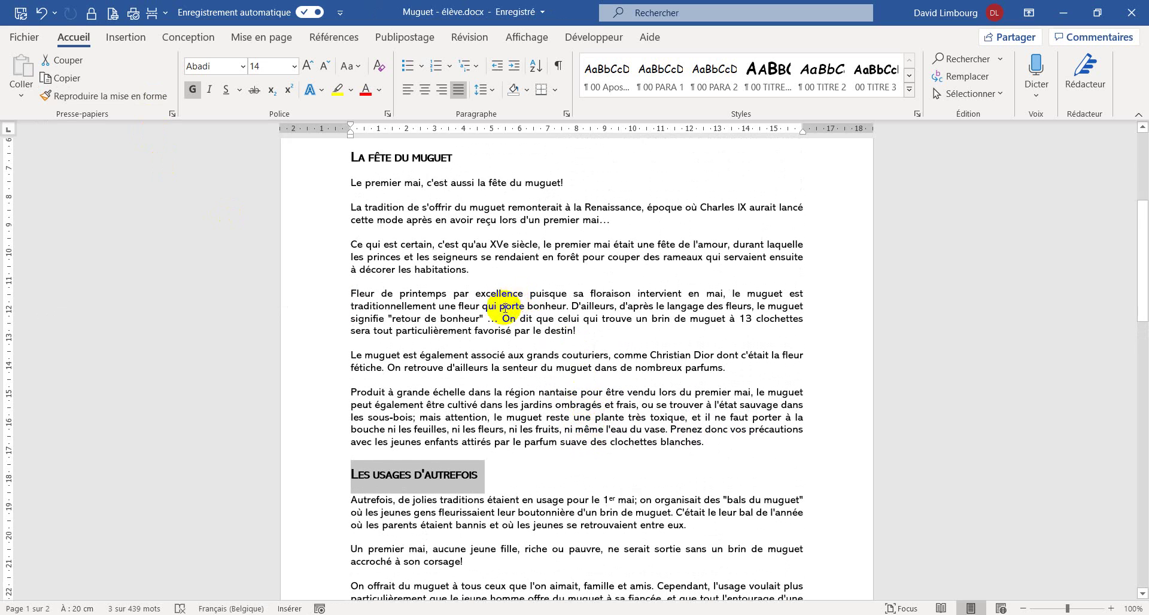
left_click(433, 325)
left_click(361, 293)
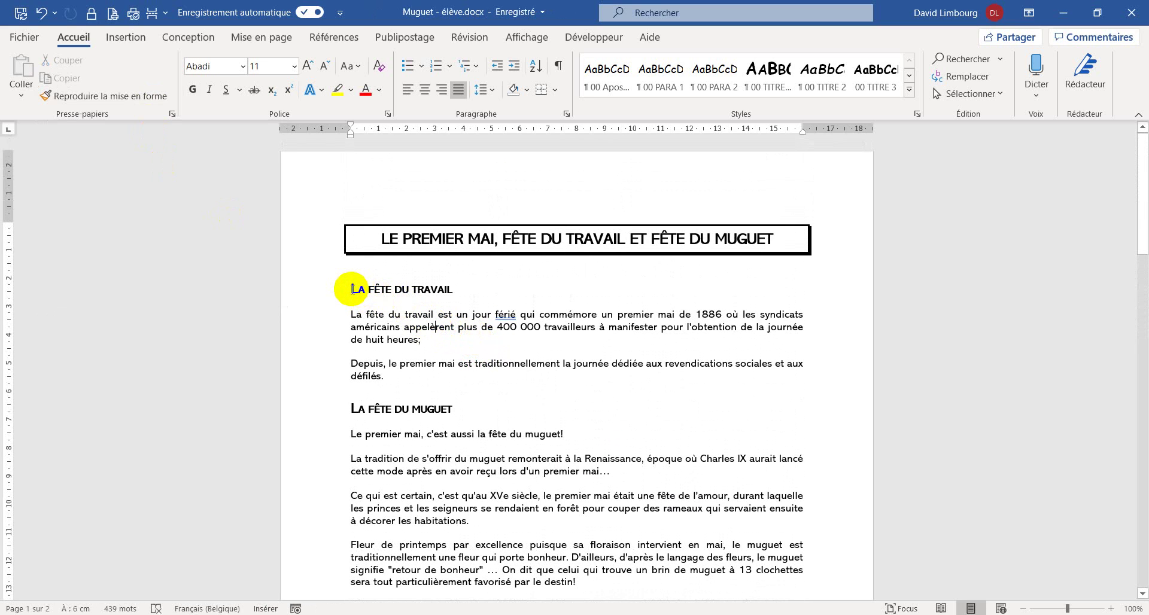
mouse_move(352, 290)
left_mouse_down()
mouse_move(366, 305)
mouse_move(352, 289)
mouse_move(369, 286)
left_mouse_up()
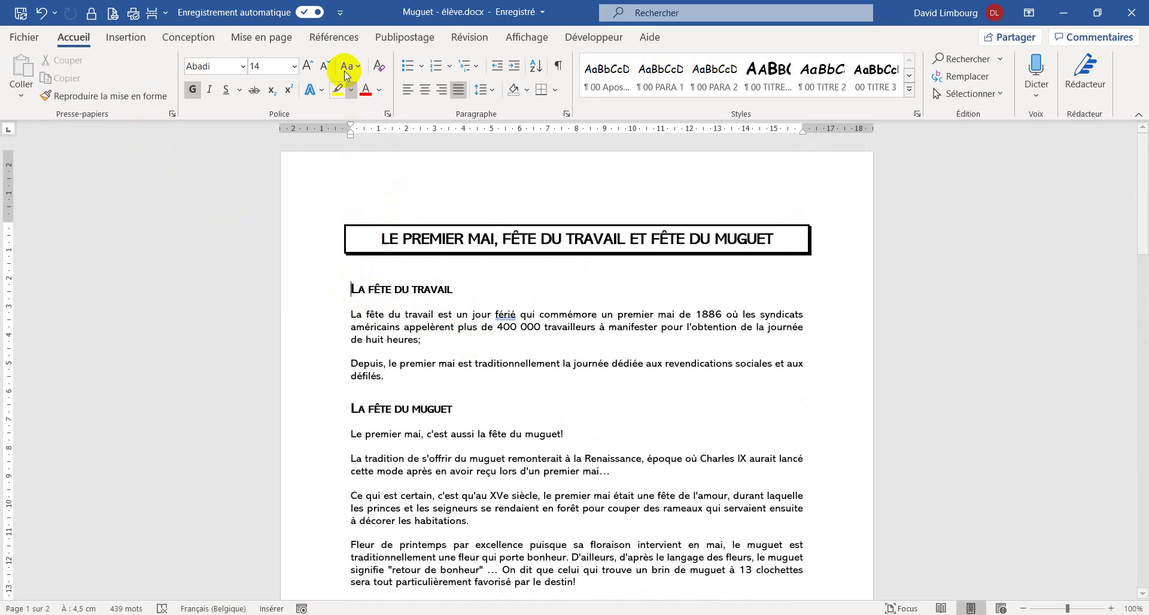
left_click(289, 39)
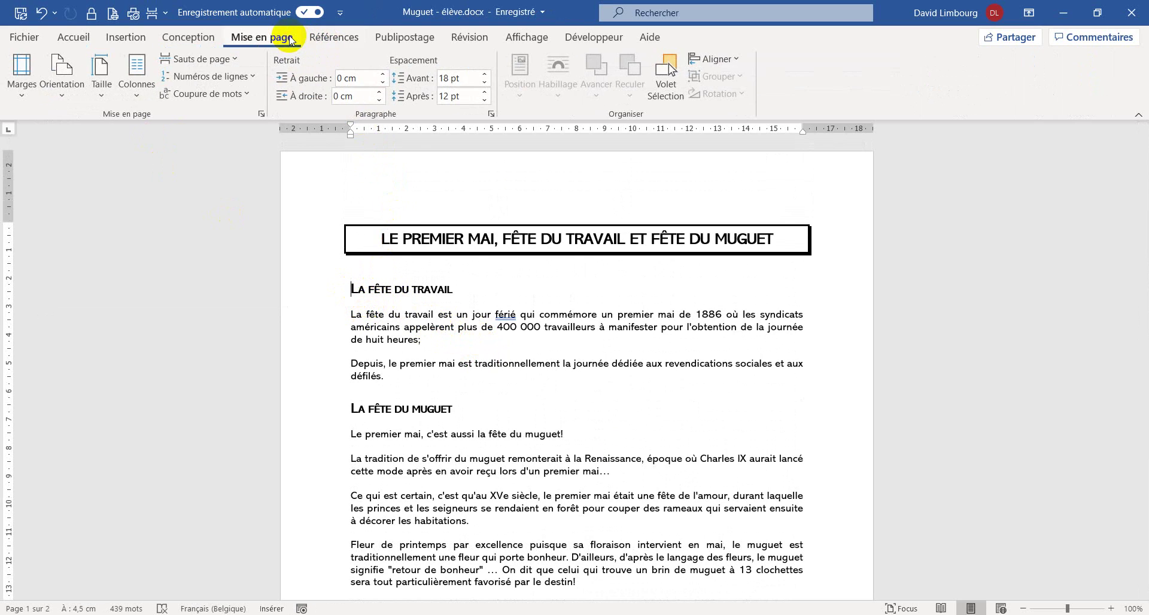
left_click(134, 100)
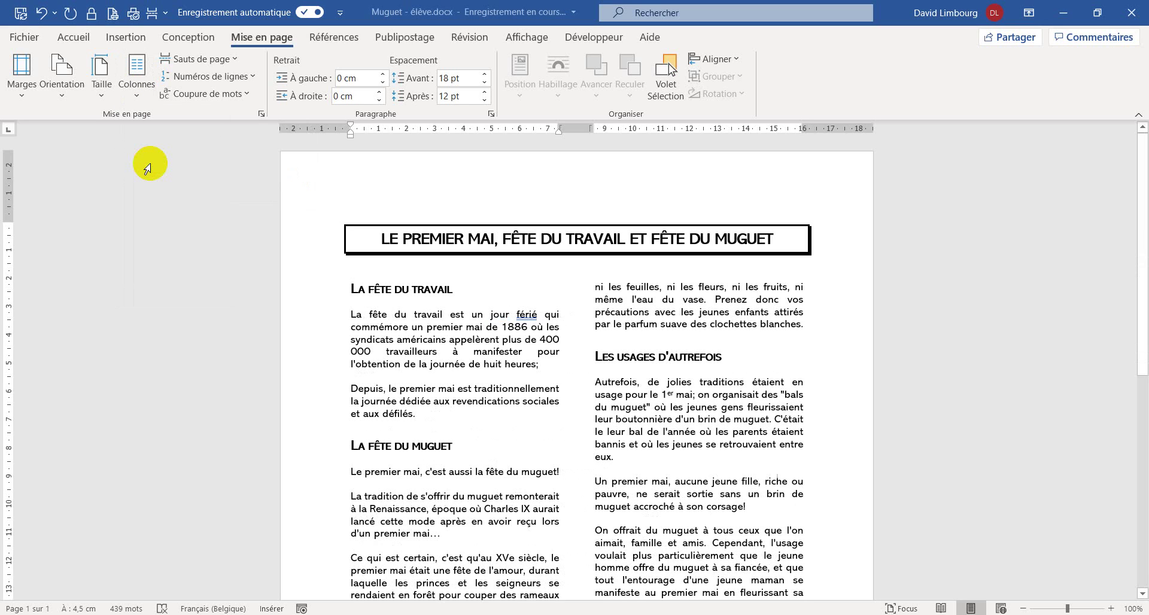
Step: Add a separator line between the two columns and set their spacing to 1 cm for this section
left_click(146, 103)
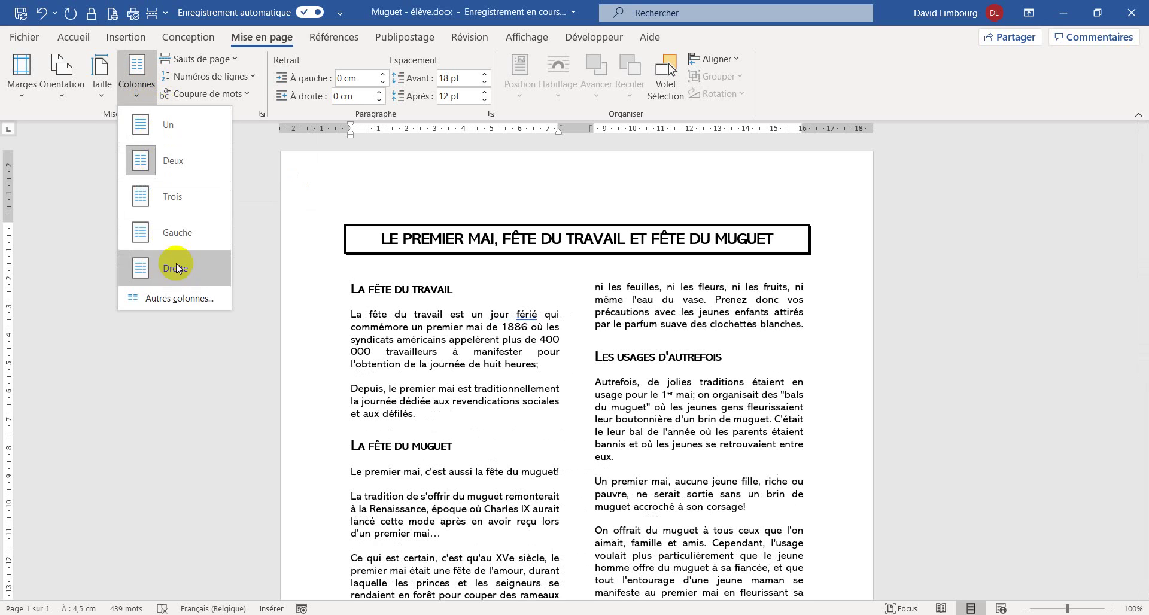
left_click(174, 300)
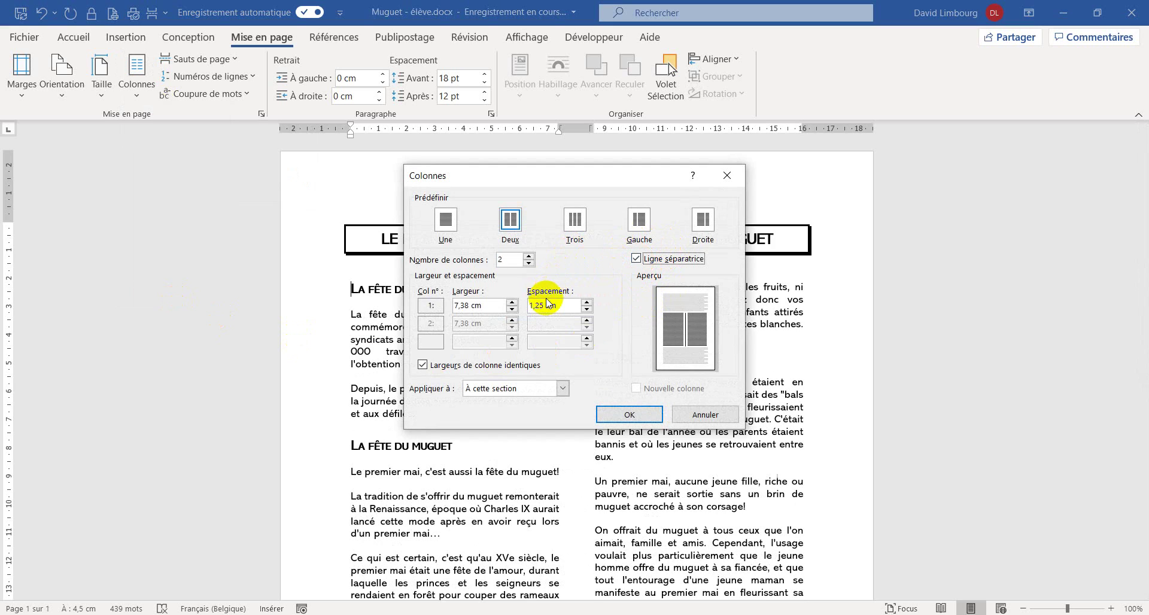
left_click(587, 315)
left_click(587, 315)
left_click(587, 315)
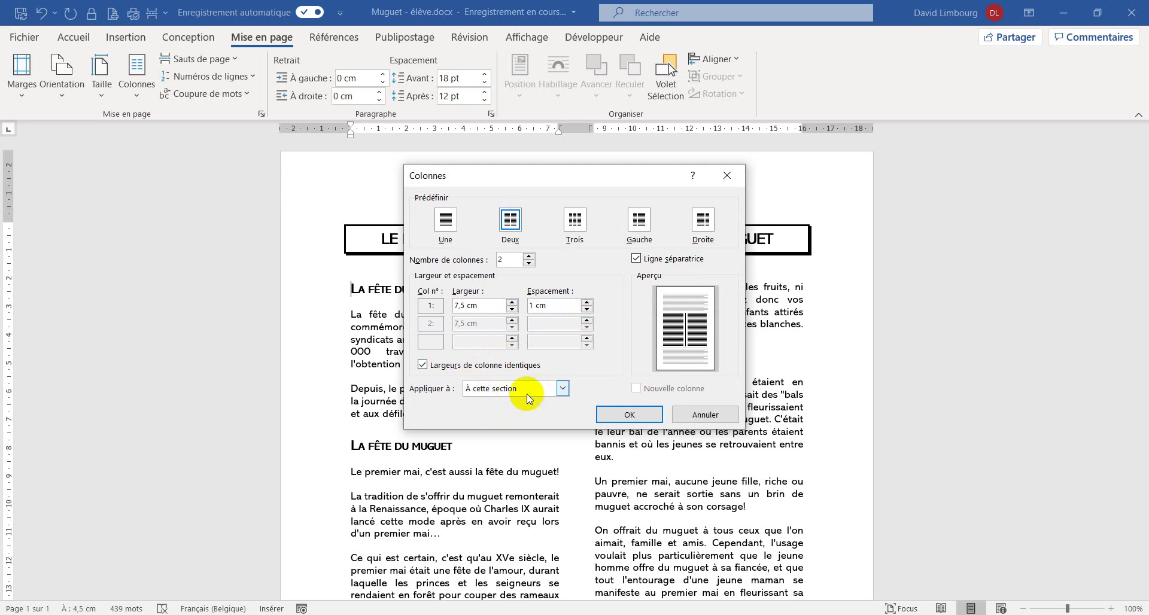
left_click(562, 389)
left_click(563, 389)
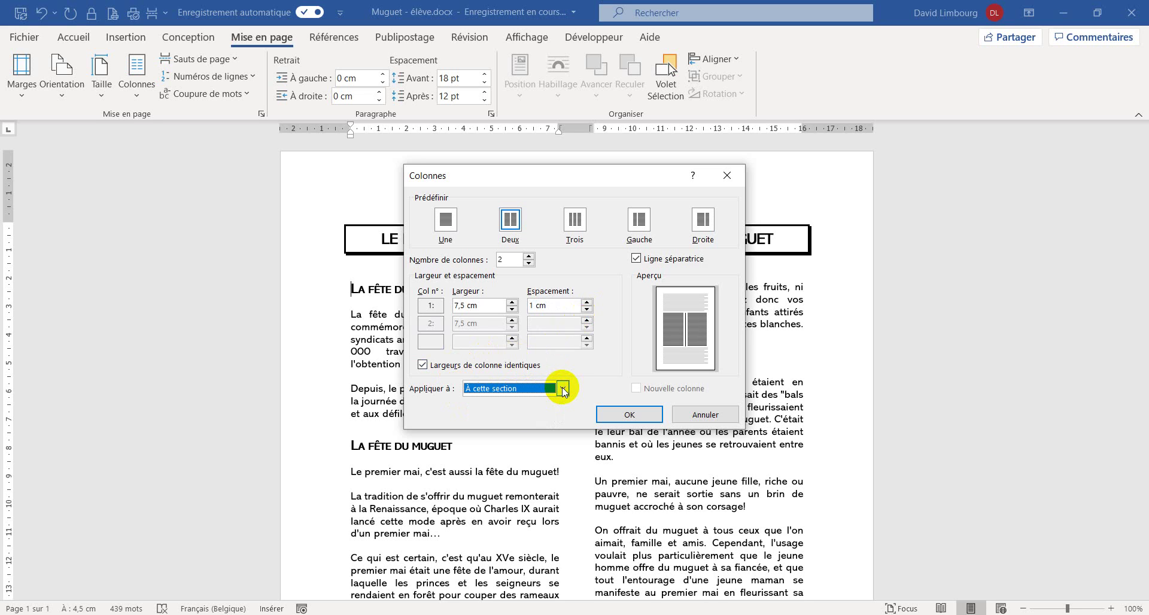
left_click(623, 415)
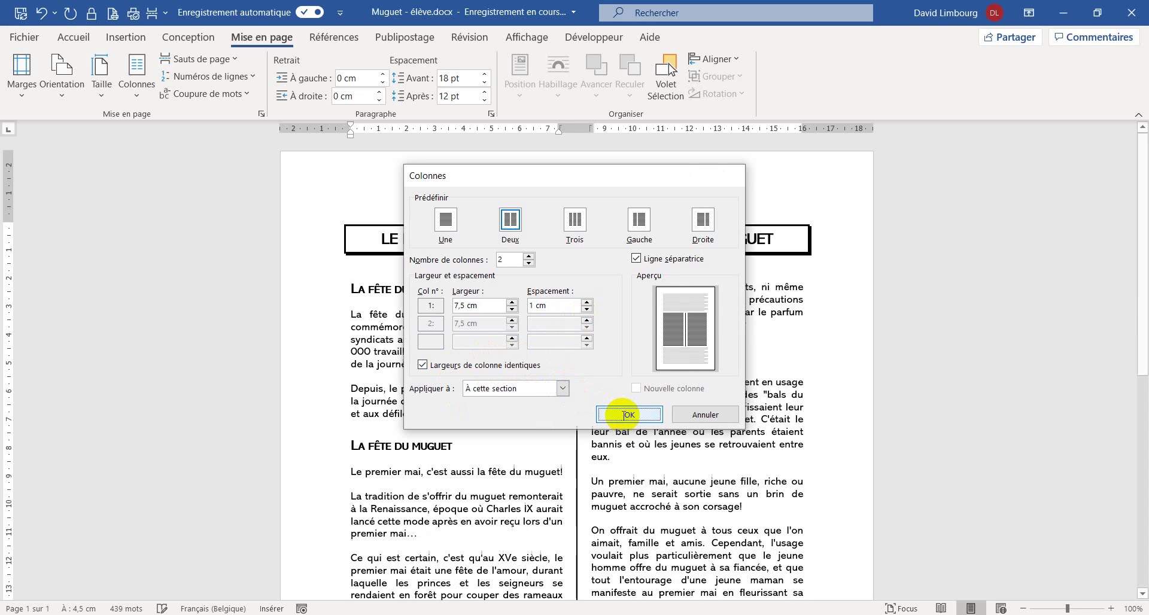
Step: Examine how the text is distributed over the two columns from the title to the end of the page
scroll(683, 382, "down", 5)
scroll(683, 382, "down", 6)
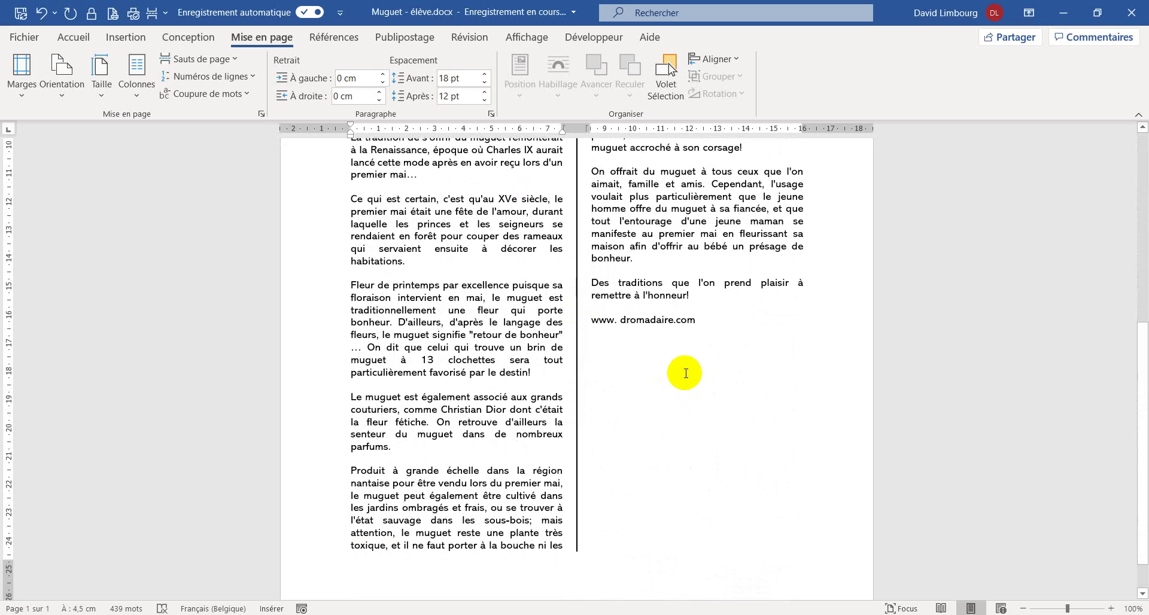
scroll(679, 375, "up", 8)
scroll(675, 377, "up", 2)
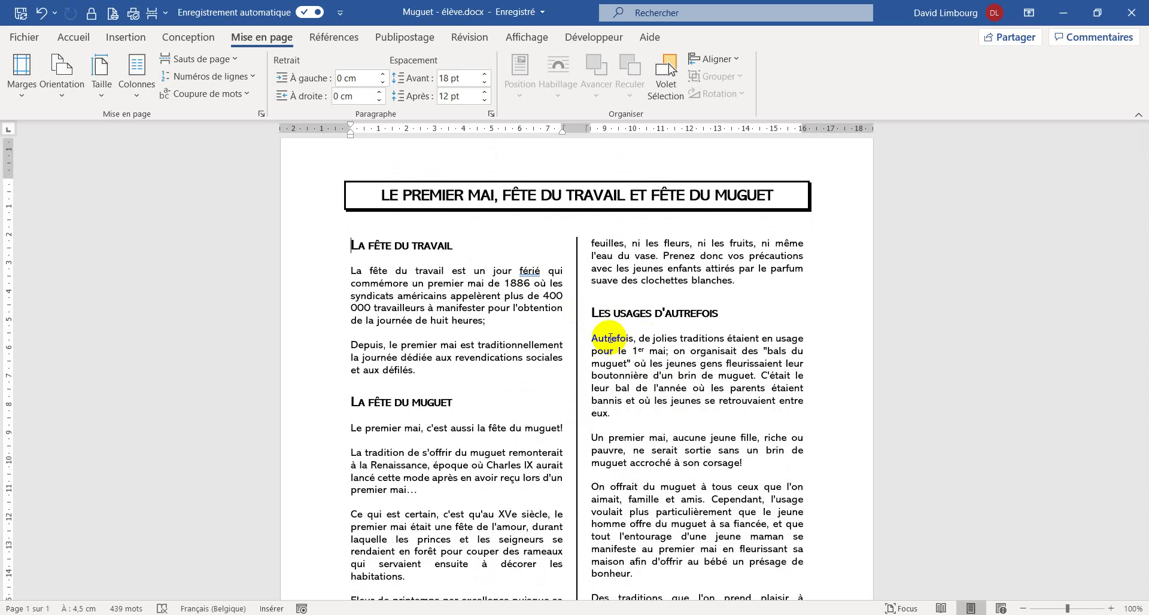
scroll(588, 296, "down", 7)
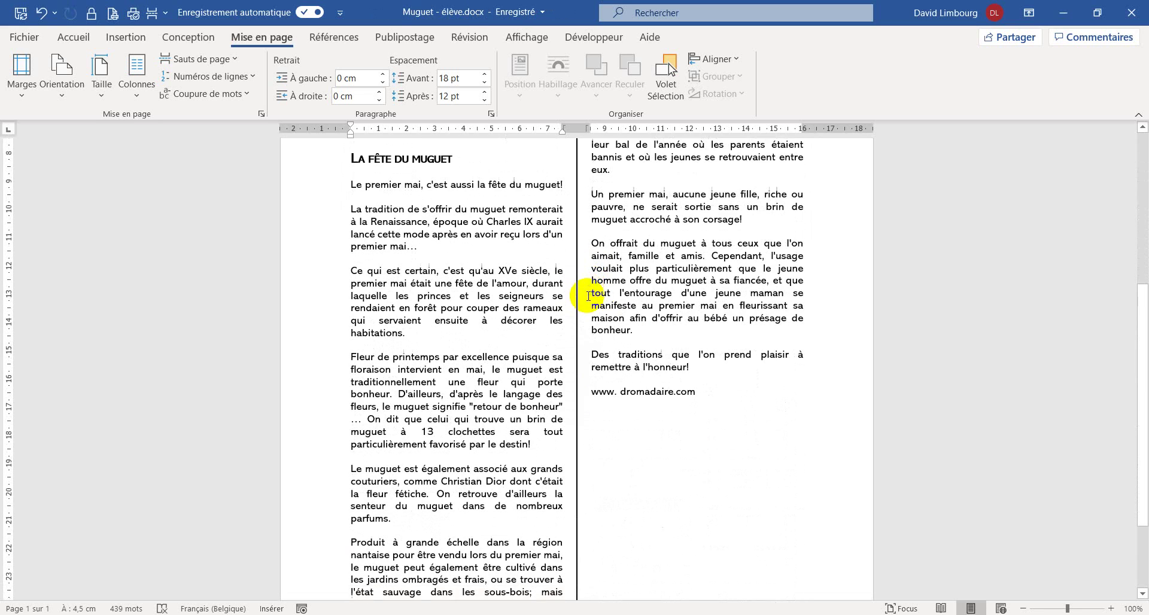
scroll(588, 296, "down", 3)
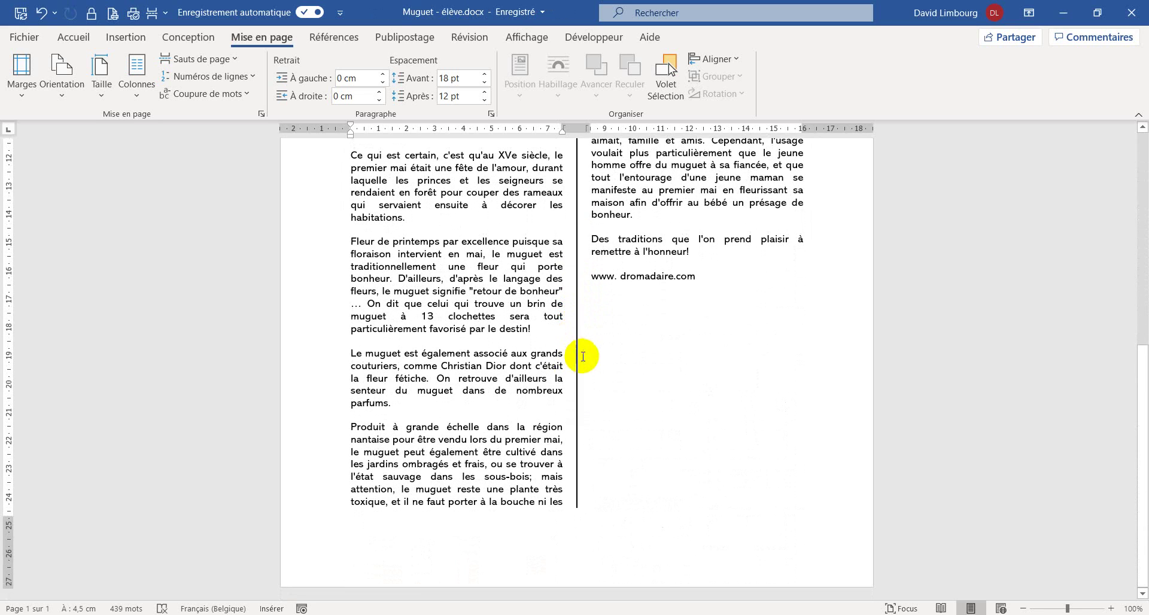
scroll(558, 379, "up", 5)
scroll(559, 384, "down", 5)
scroll(559, 383, "down", 2, "ctrl")
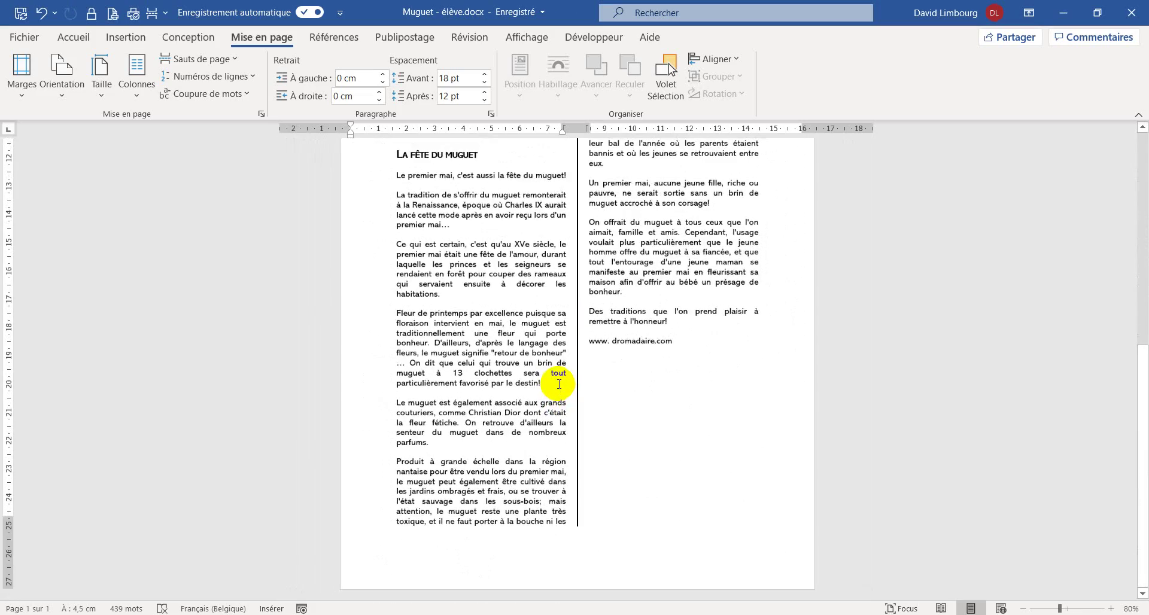
scroll(559, 384, "up", 5)
scroll(559, 384, "down", 1, "ctrl")
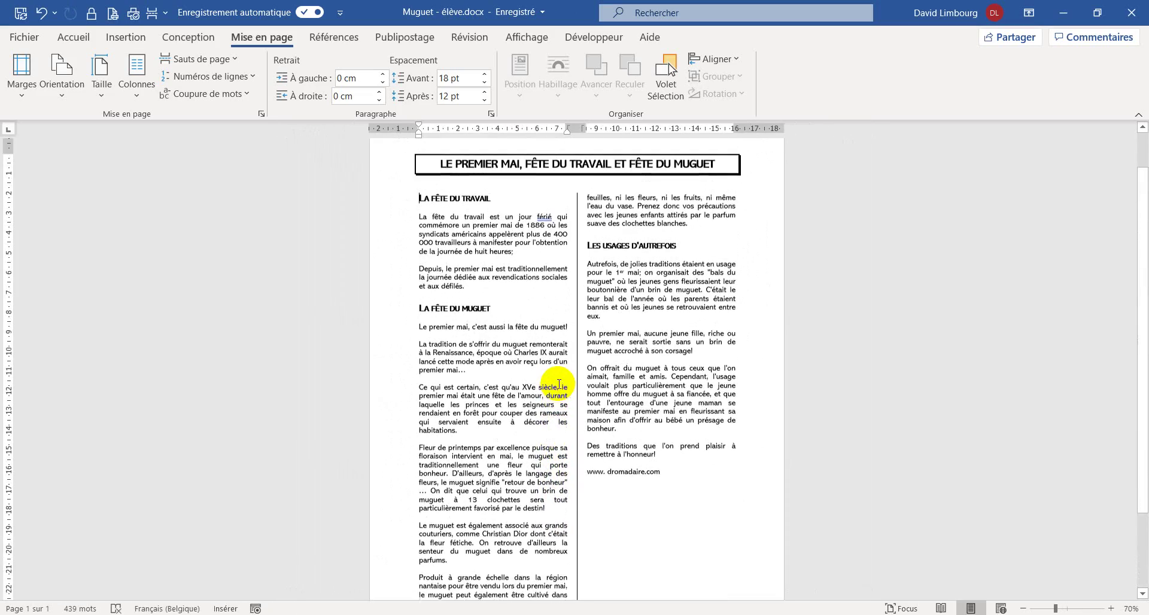
scroll(556, 426, "down", 1)
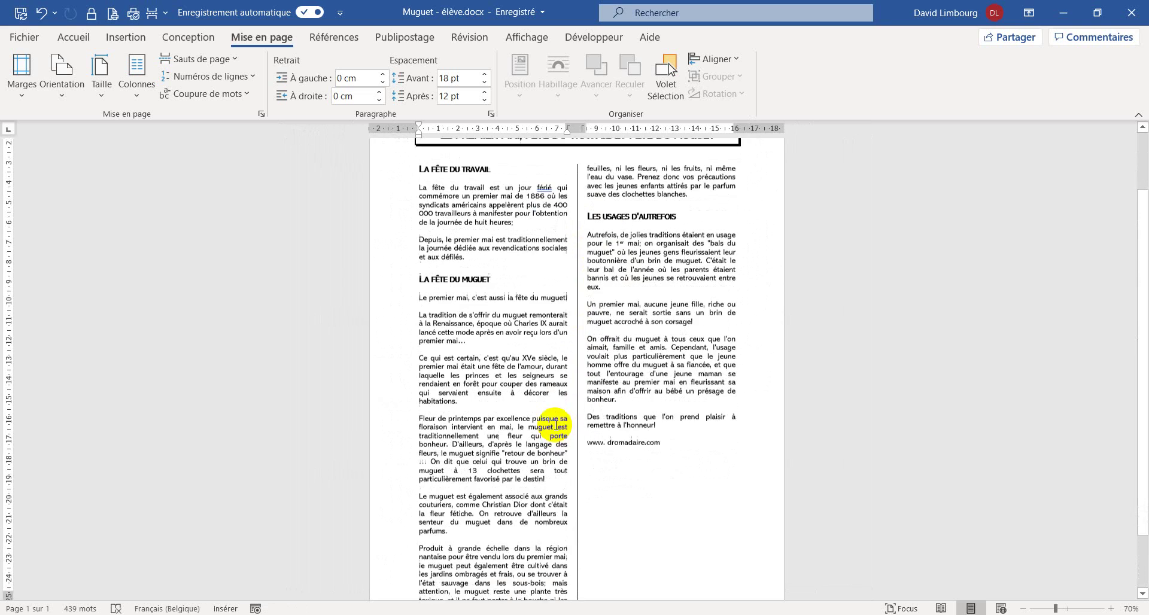
scroll(556, 426, "down", 1)
Step: Increase the body text under all three subheadings, including the final web address line, to 12 pt
left_click(419, 528)
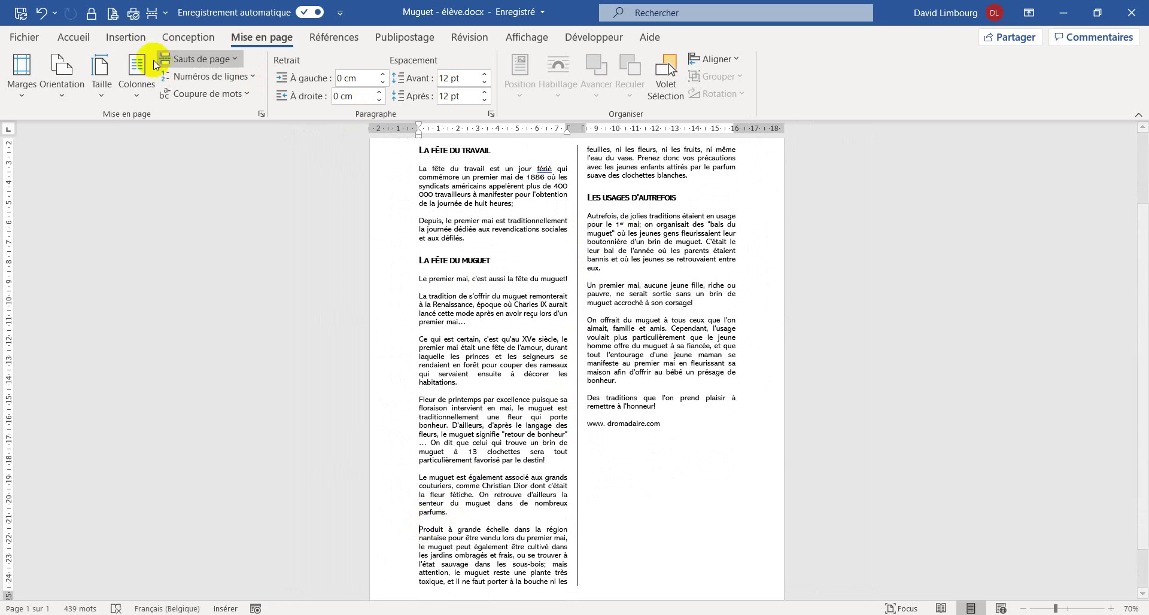
left_click(73, 37)
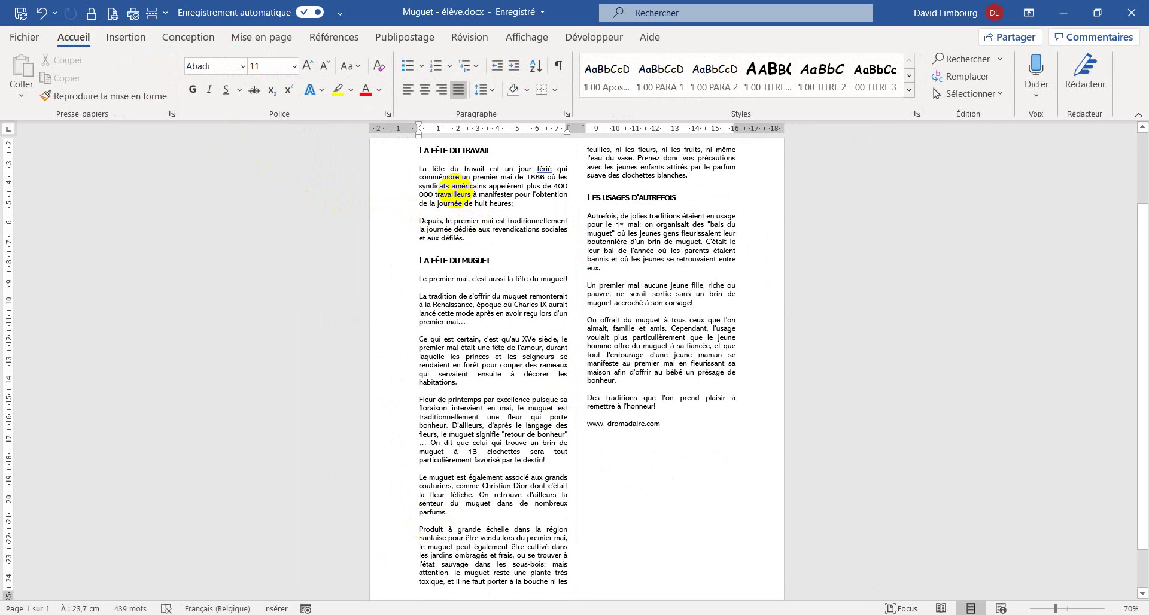
left_click(450, 186)
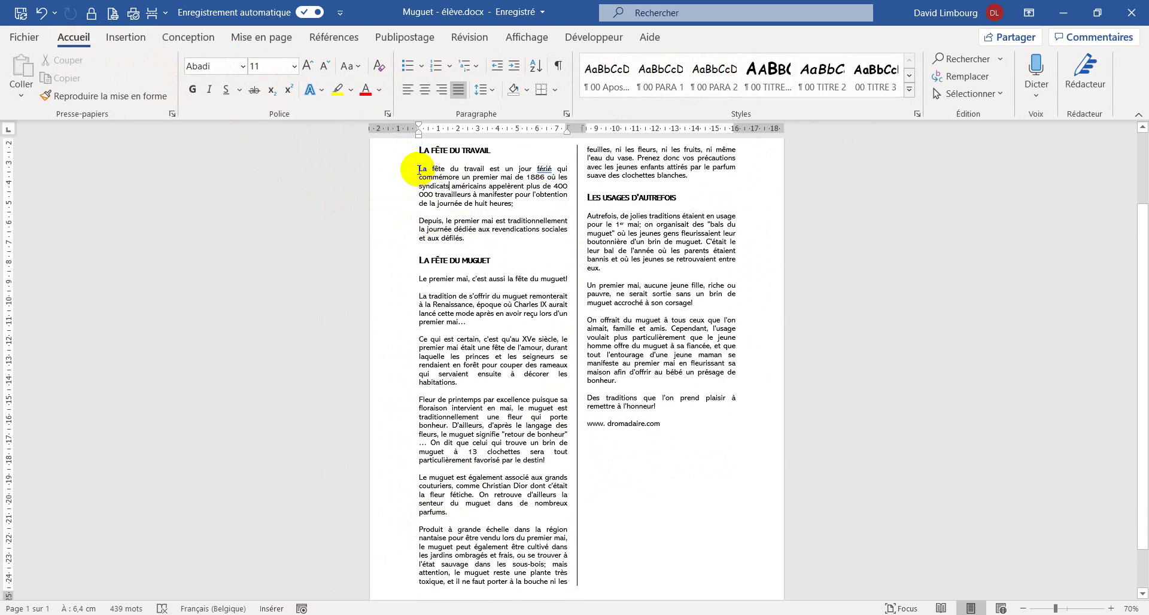
left_click_drag(419, 169, 472, 240)
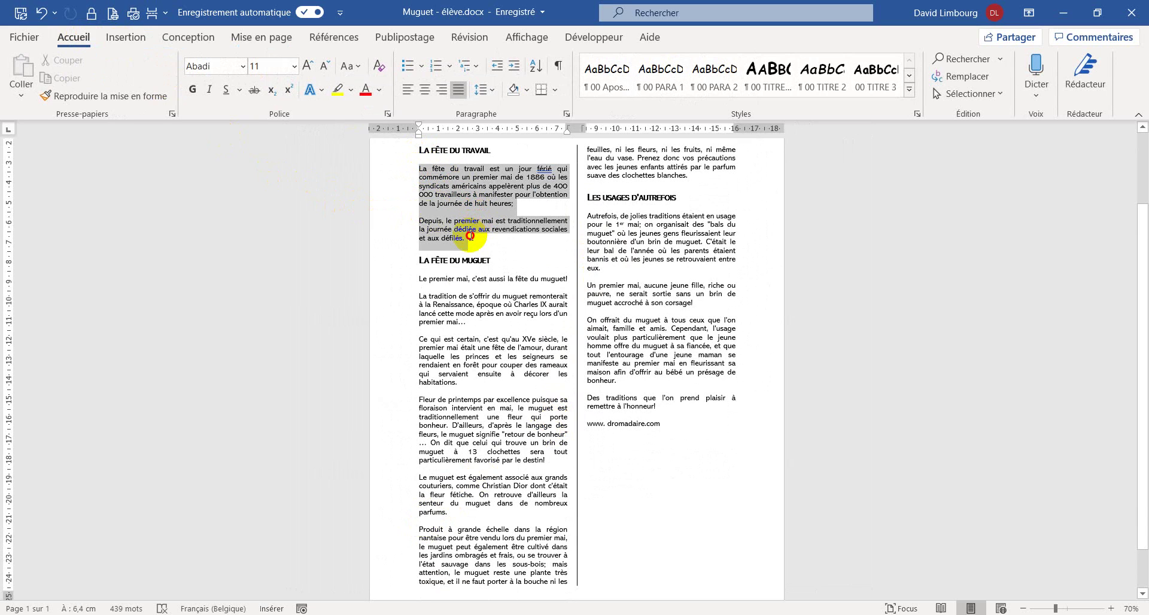
left_click(308, 66)
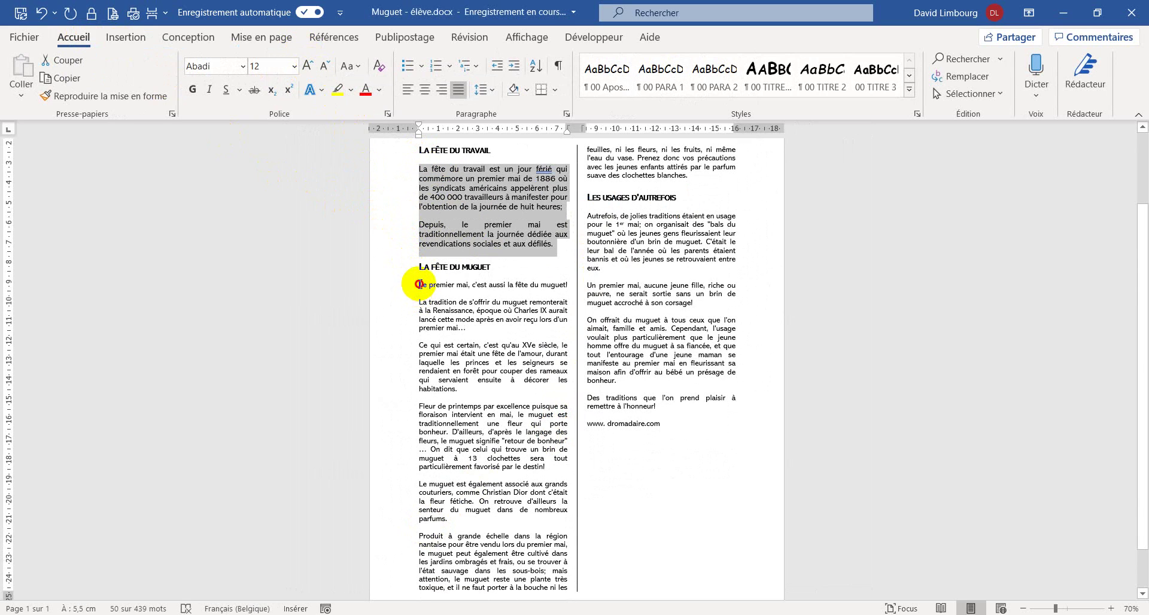
left_click_drag(419, 284, 686, 177)
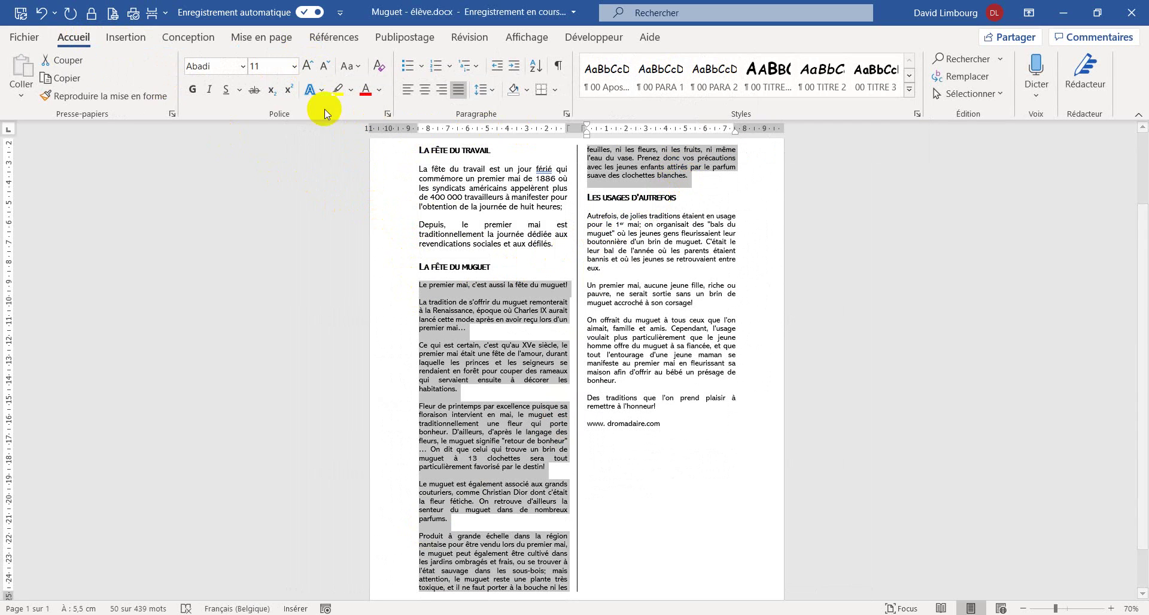
left_click(308, 65)
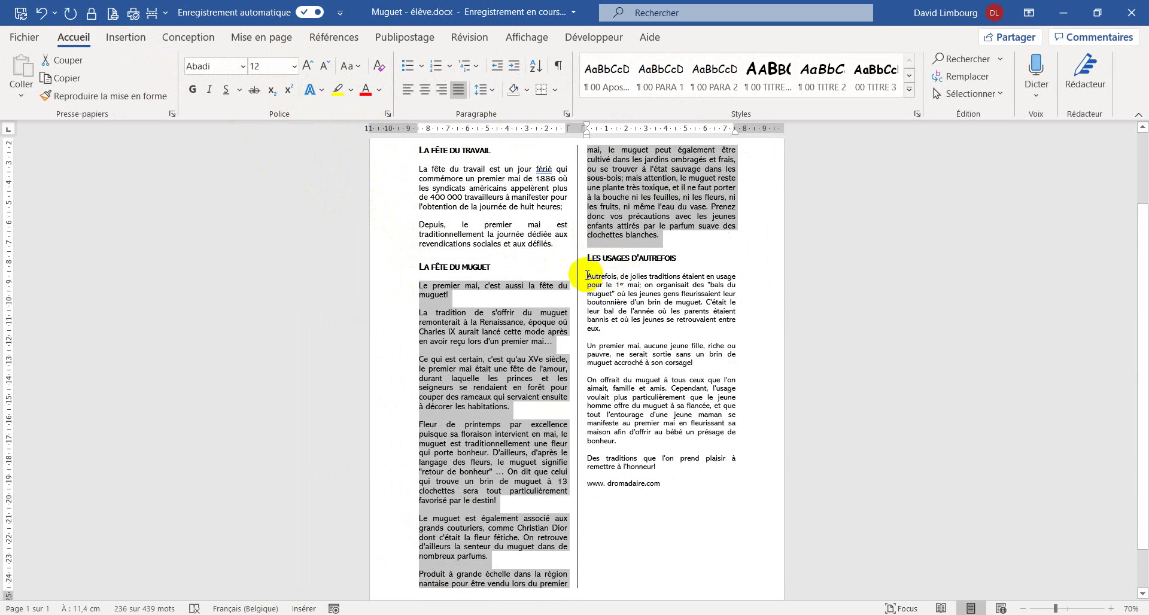
left_click_drag(587, 276, 666, 485)
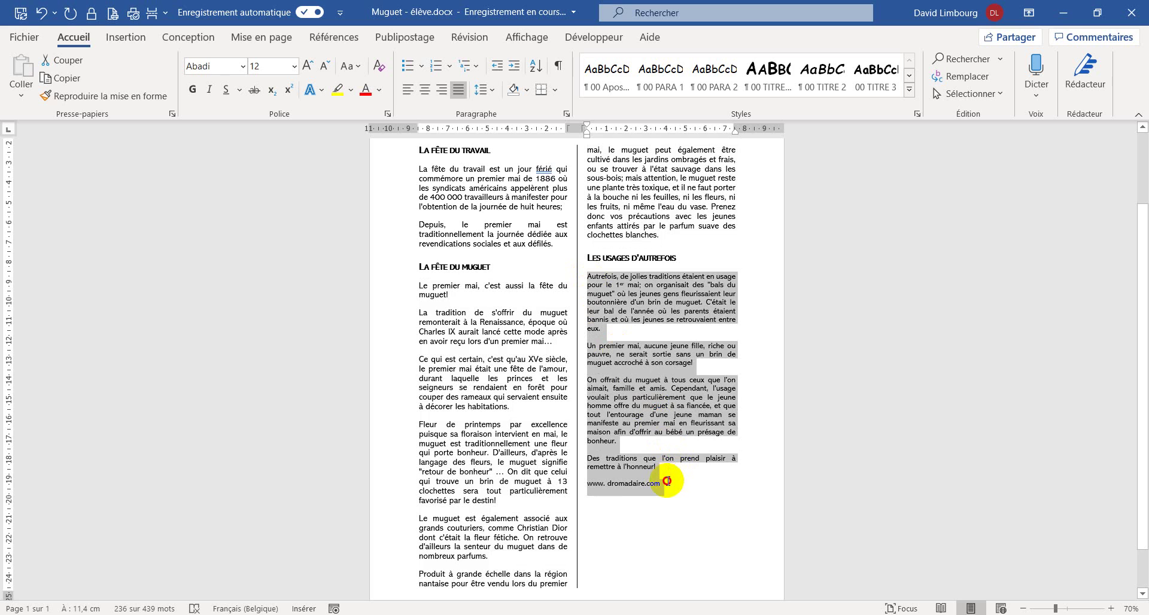
left_click(308, 66)
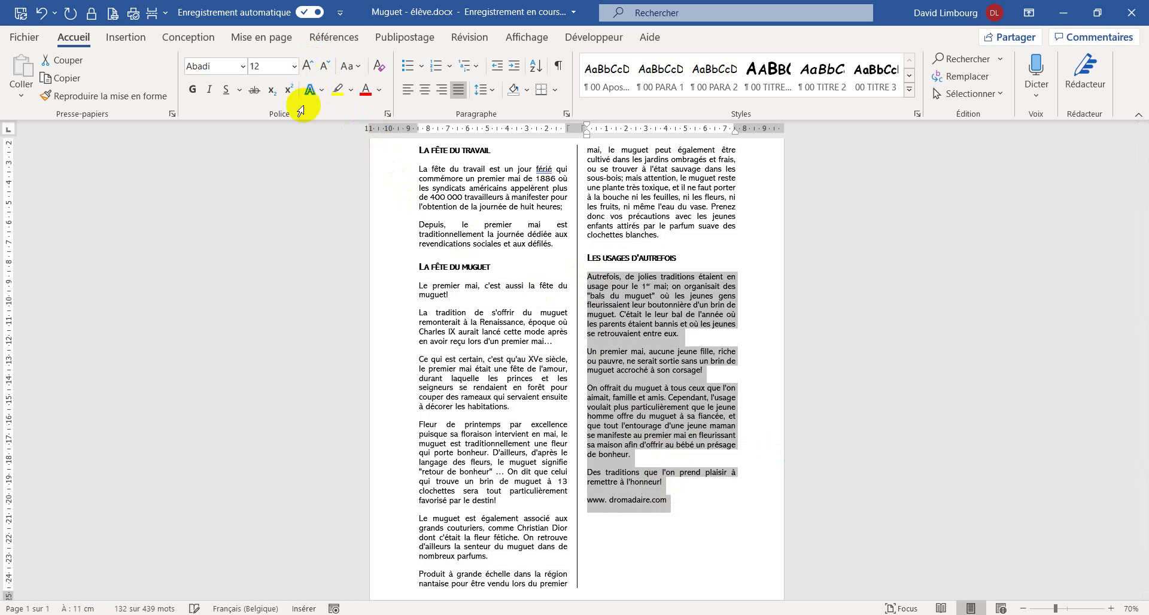
Step: Insert a column break before the paragraph "Produit à grande échelle" and add an empty line above it
scroll(619, 443, "down", 1)
scroll(619, 442, "down", 1)
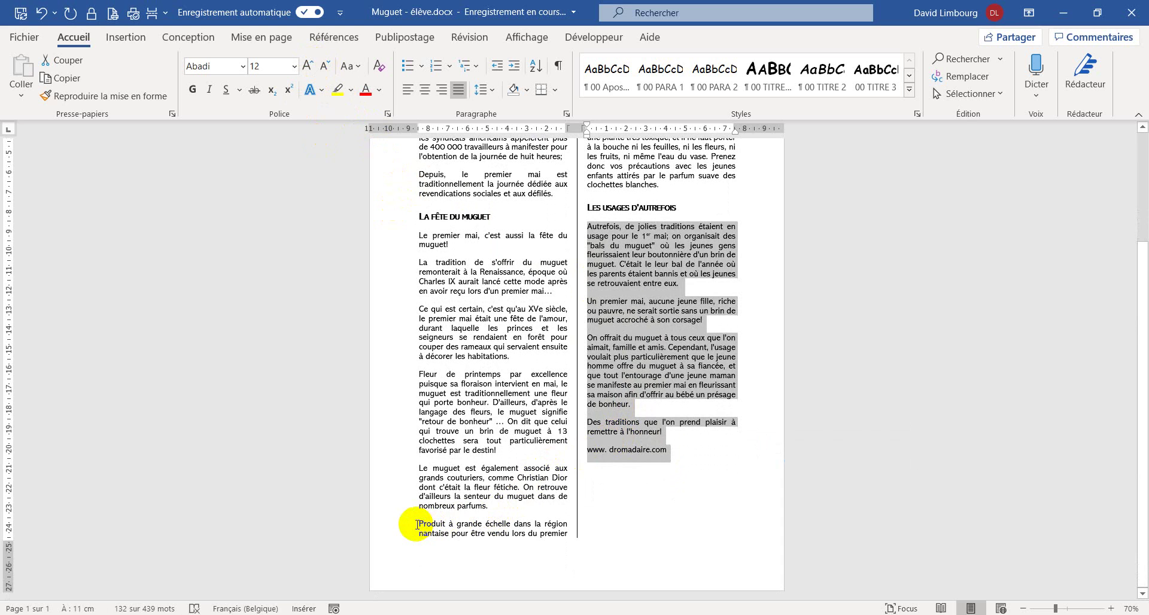
left_click(417, 524)
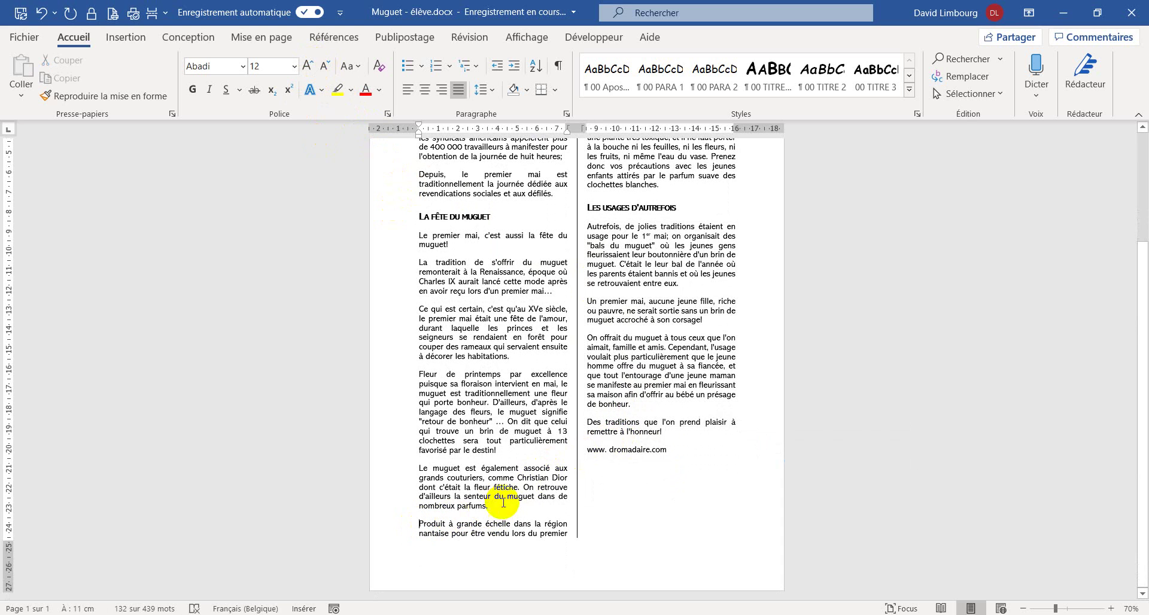
left_click(280, 40)
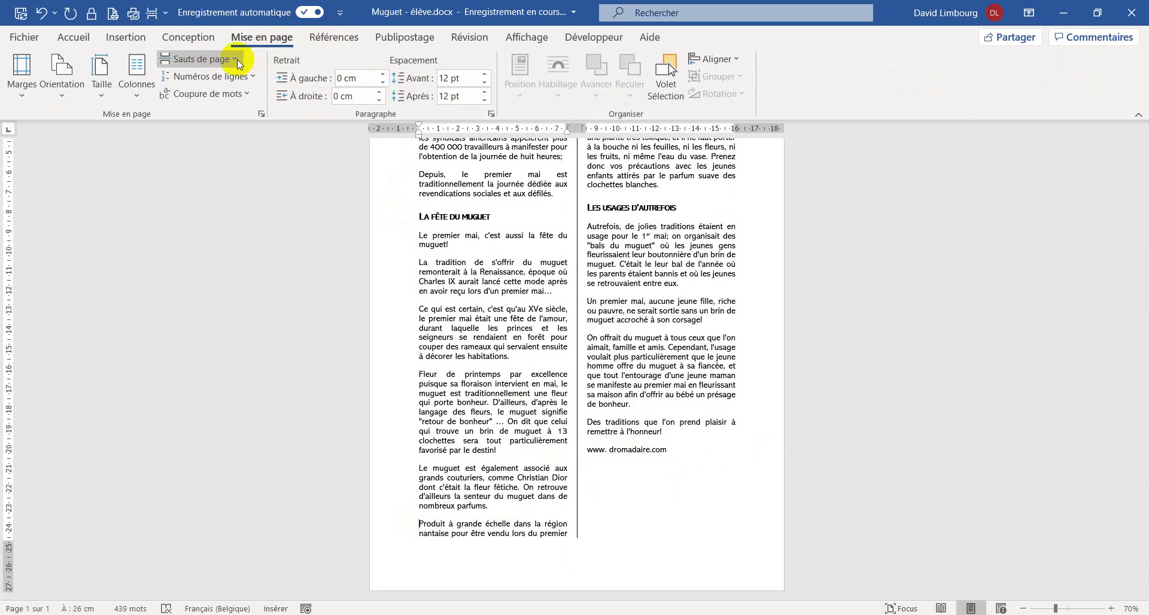
left_click(237, 59)
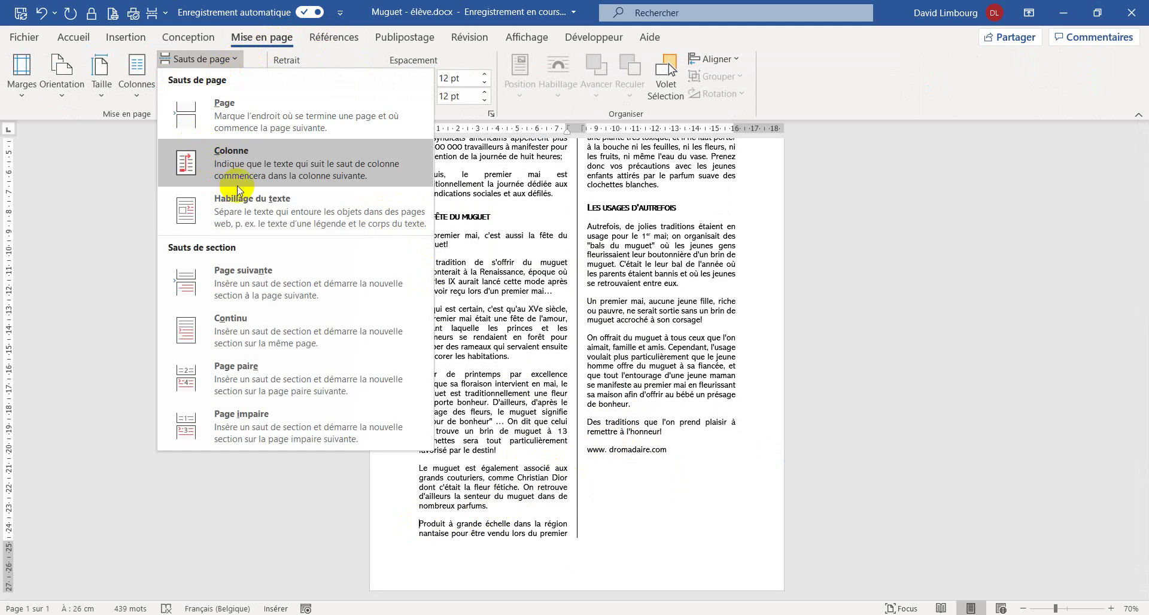
left_click(275, 170)
scroll(461, 300, "up", 2)
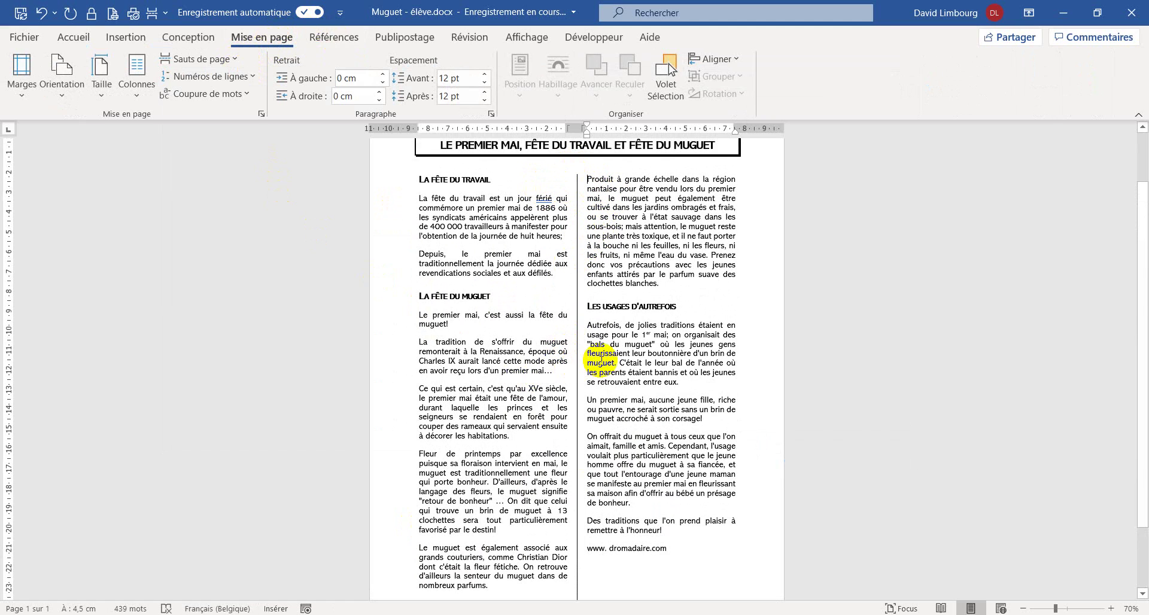
key("Return")
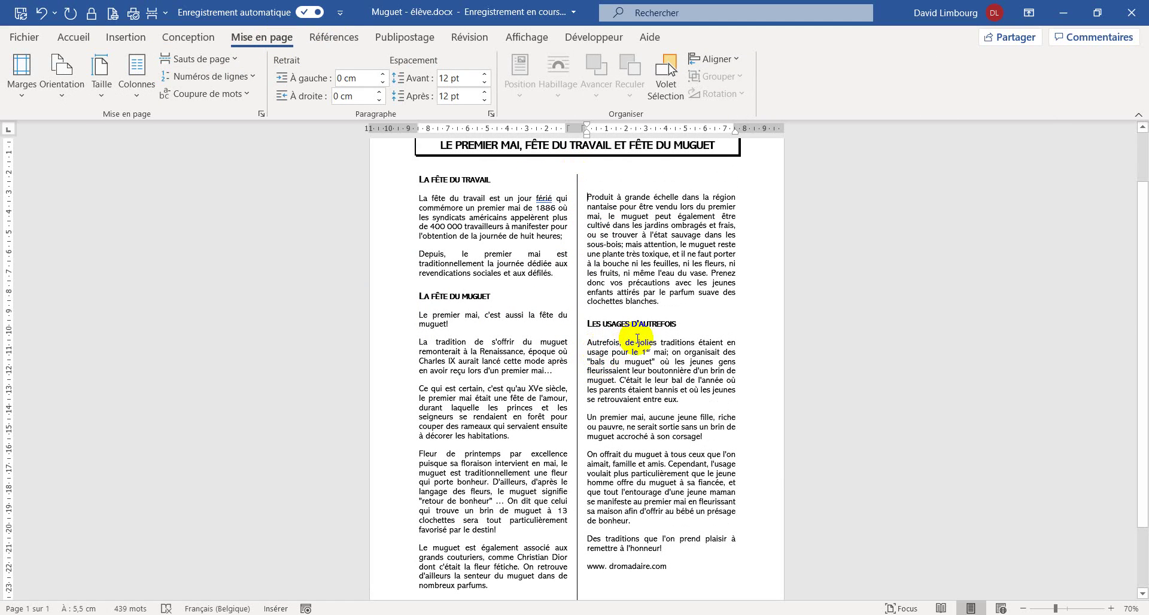
scroll(619, 407, "down", 2)
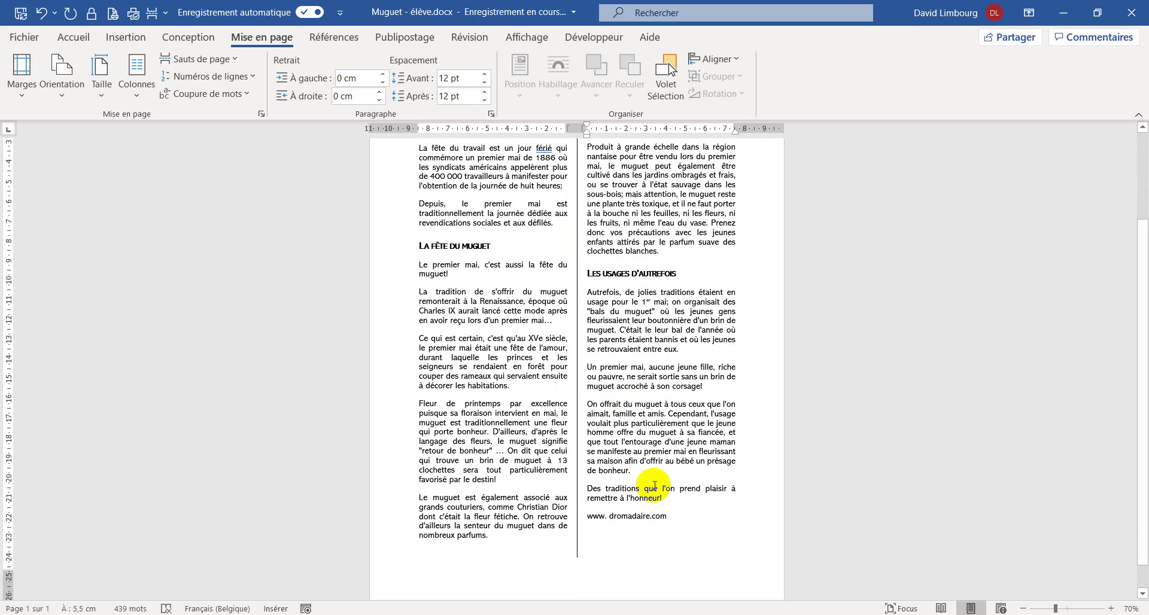
left_click(633, 517)
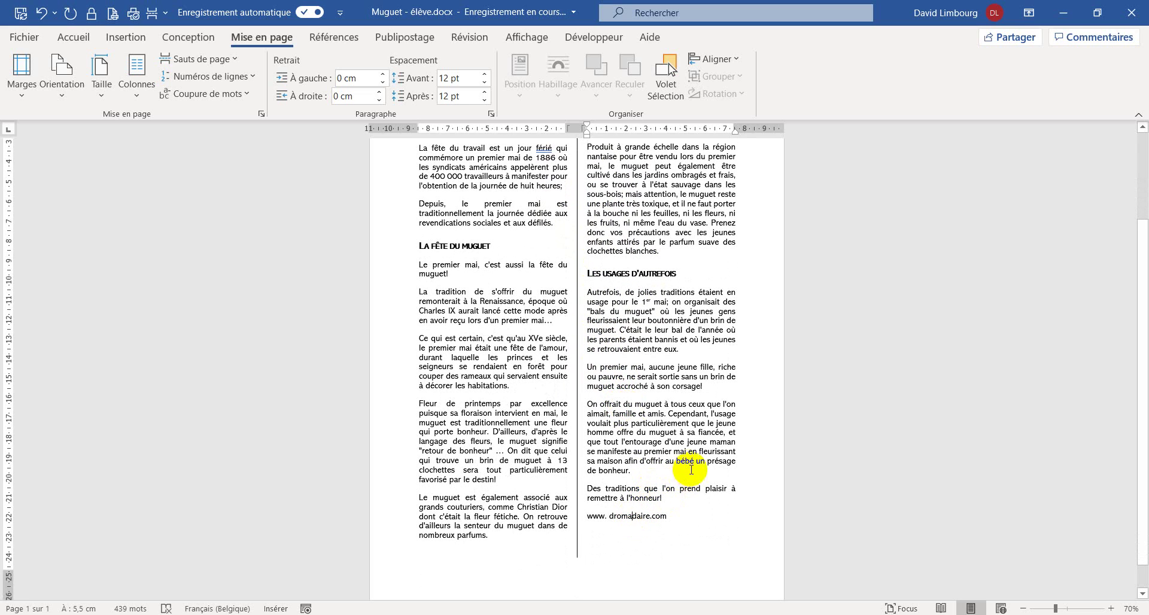
left_click(77, 38)
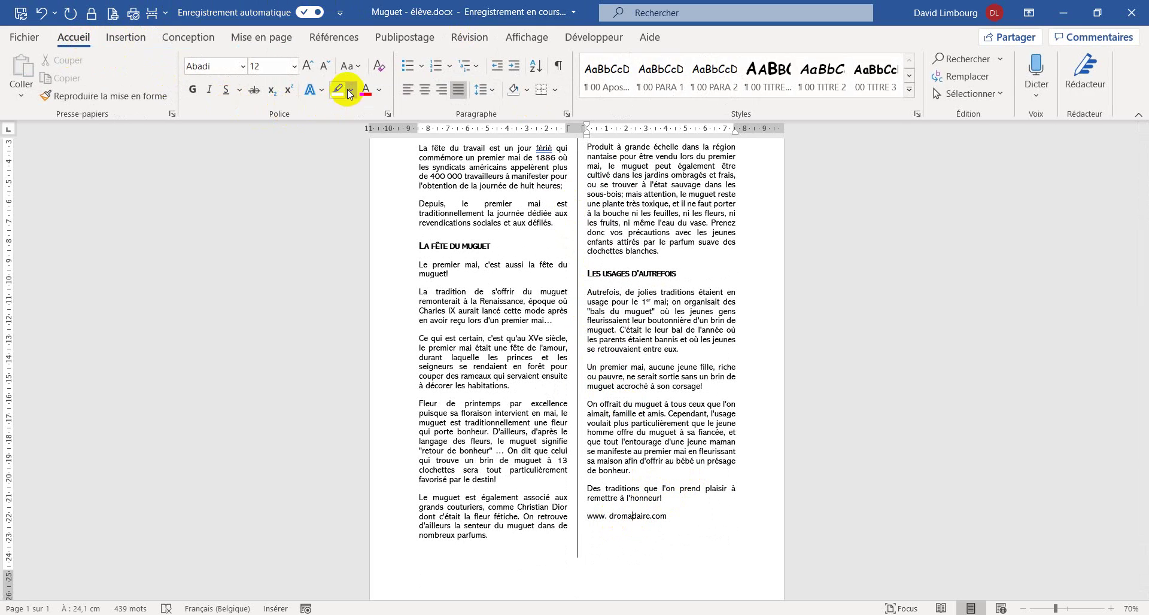
left_click(443, 91)
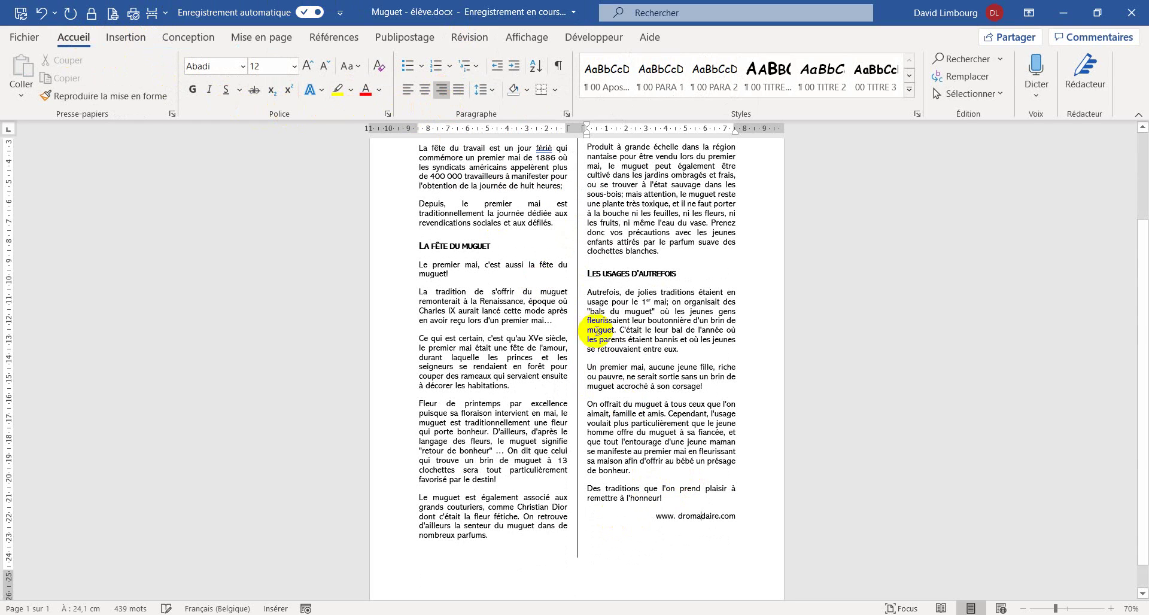
Step: Center the subheadings "La fête du travail", "La fête du muguet" and "Les usages d'autrefois"
scroll(578, 316, "up", 1)
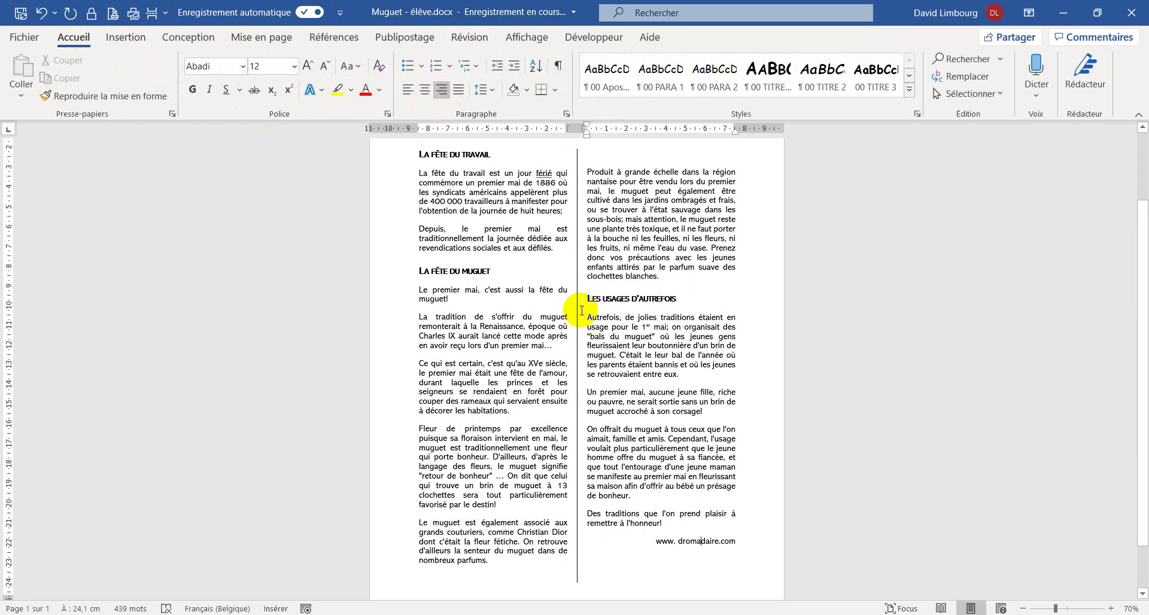
scroll(571, 335, "up", 2)
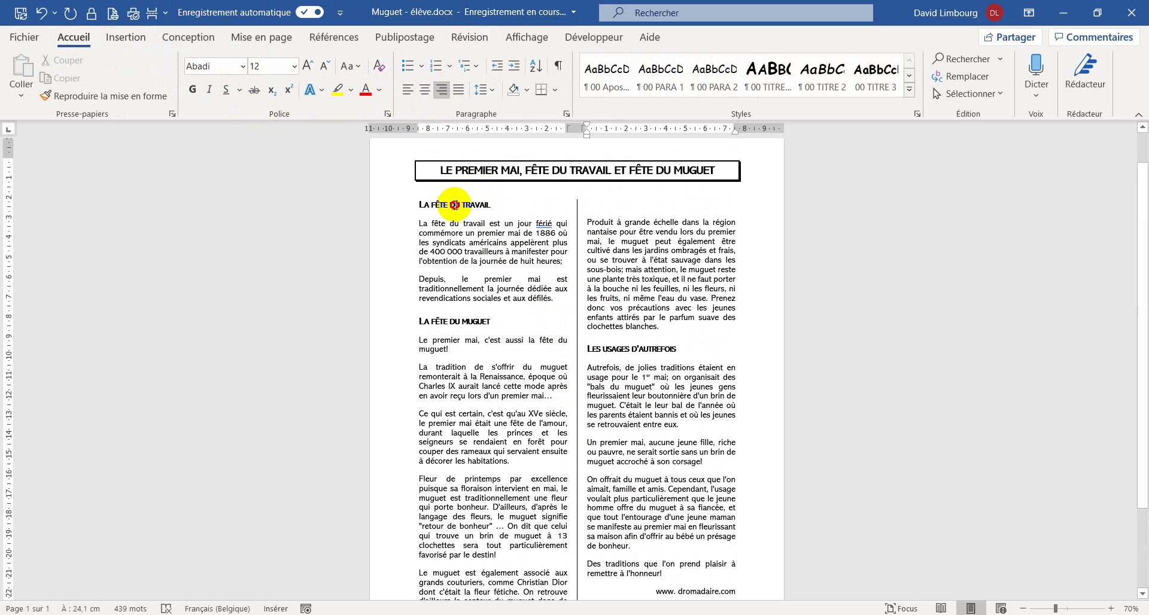
left_click(455, 205)
left_click(424, 90)
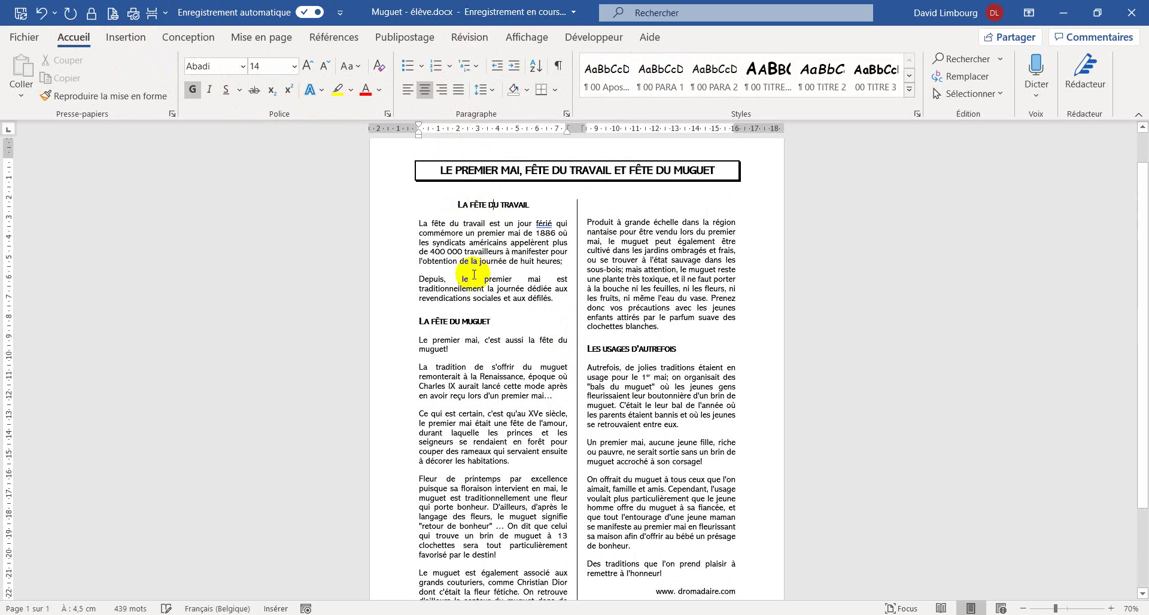
left_click(458, 322)
left_click(424, 89)
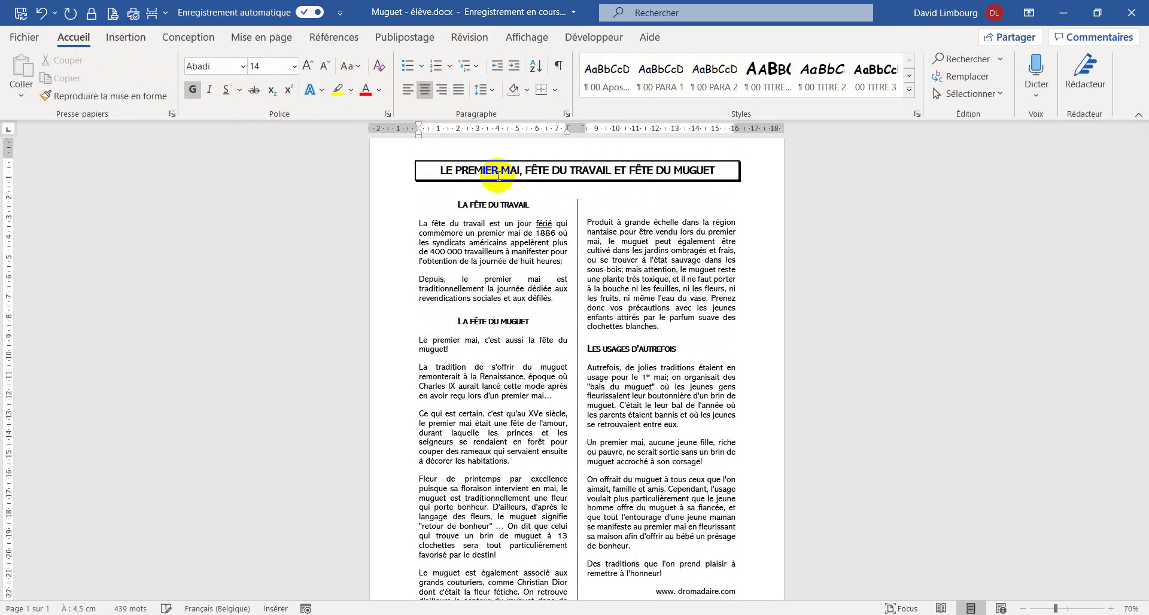
left_click(623, 348)
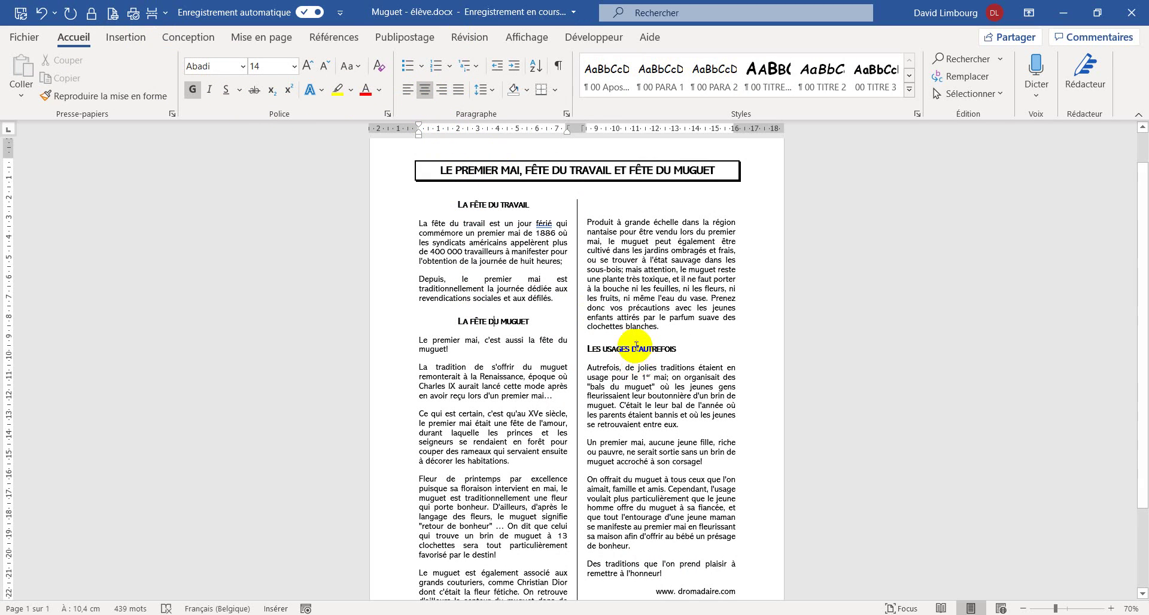
left_click(428, 93)
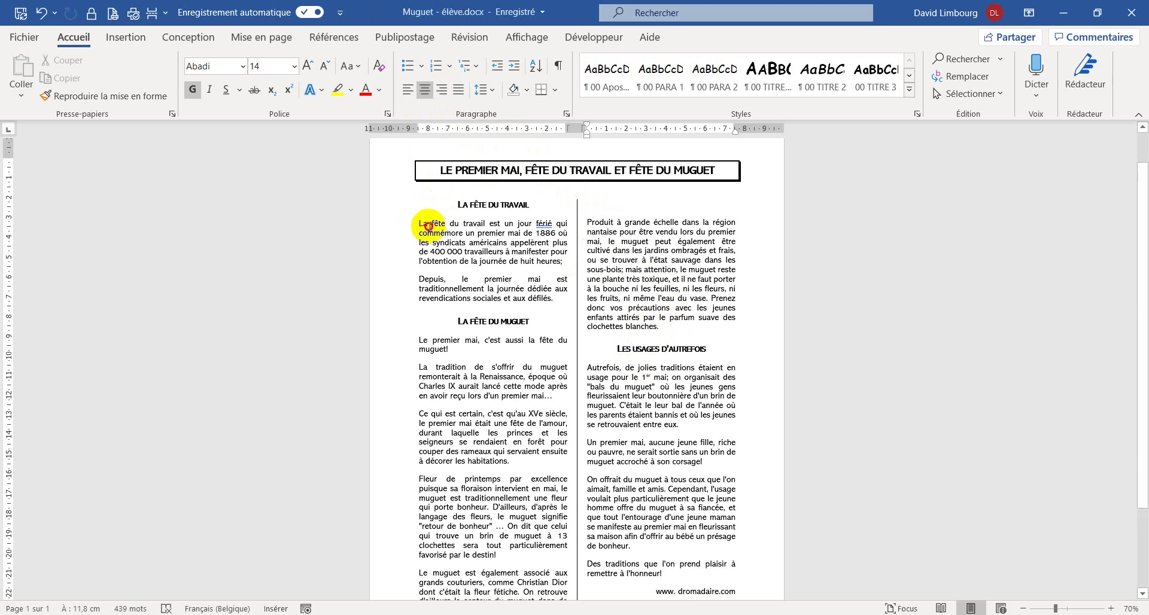
Step: For the text in both columns, turn off hyphenation of capitalized words and limit consecutive hyphenations to 2
left_click_drag(428, 226, 665, 569)
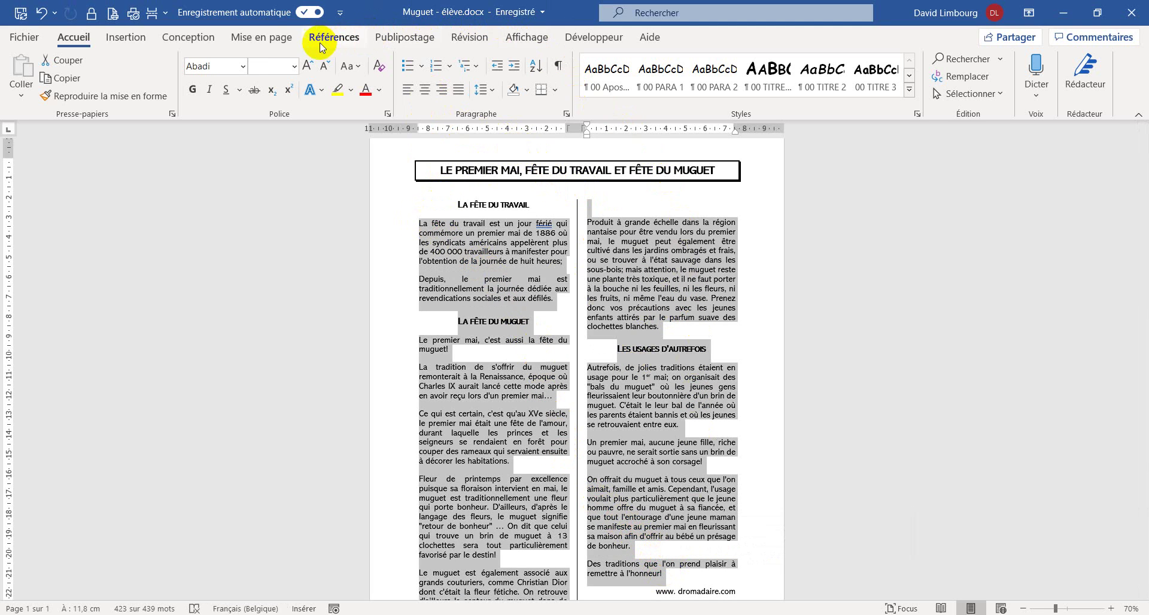
left_click(272, 38)
left_click(248, 94)
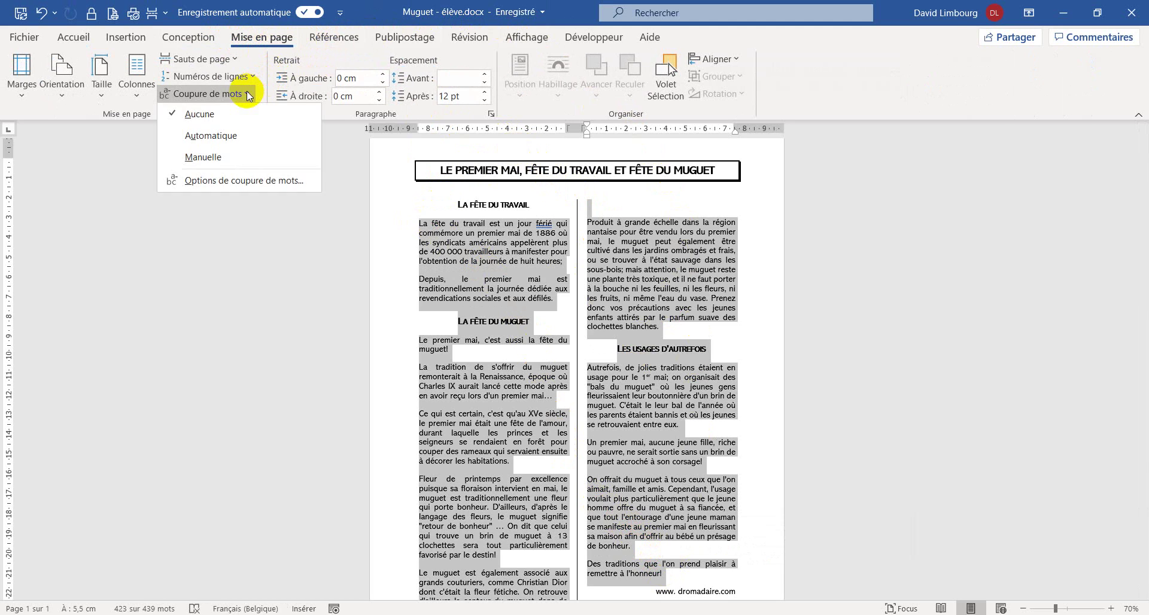
left_click(258, 183)
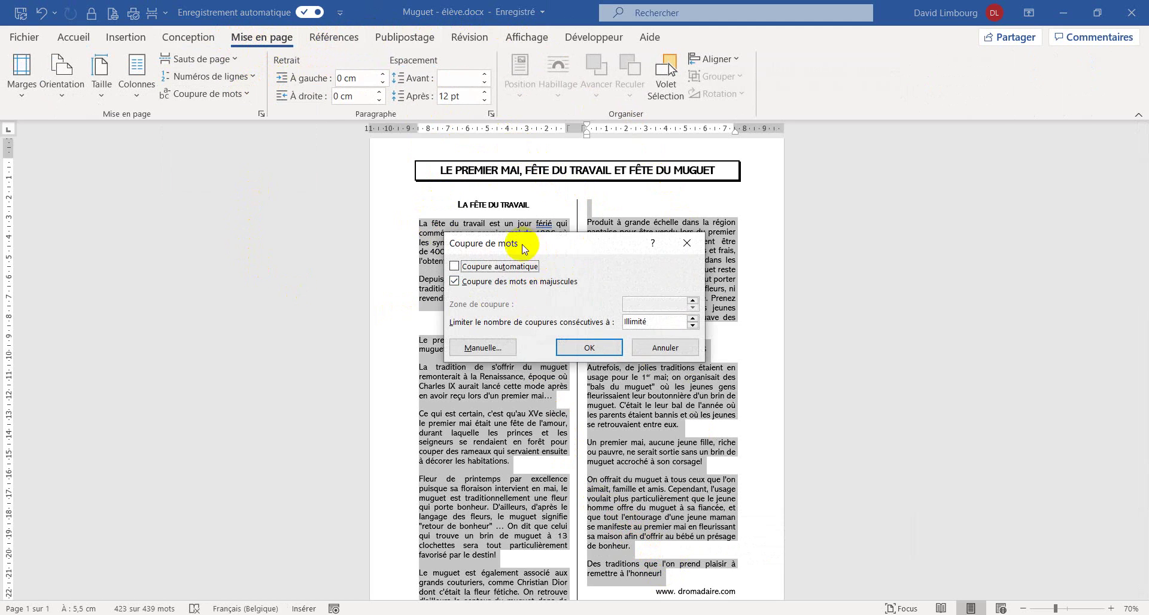
left_click(456, 283)
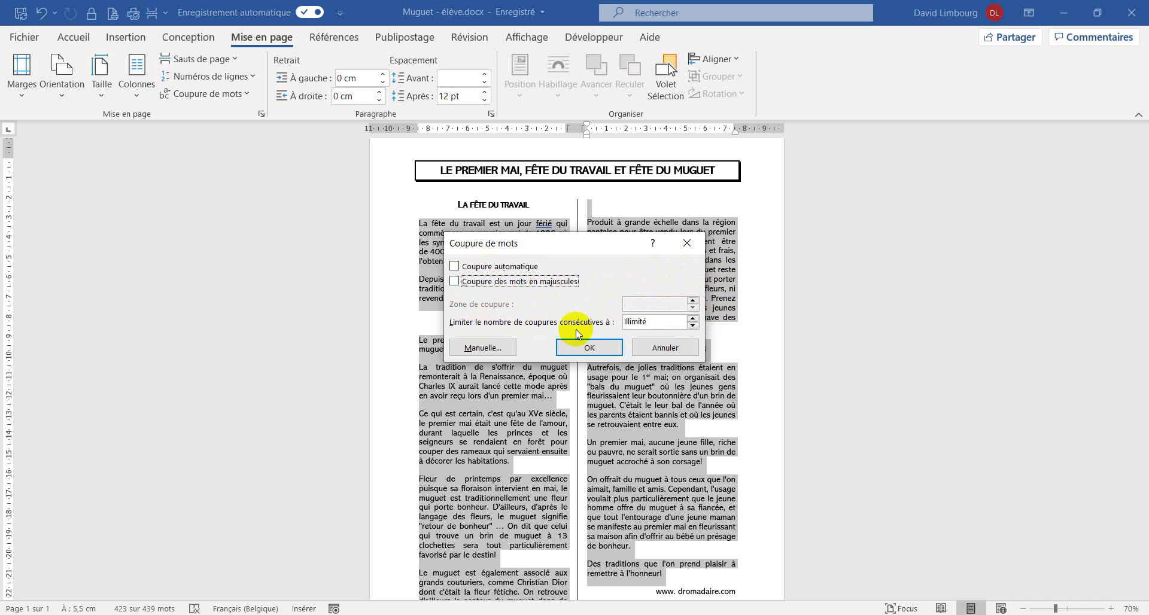
left_click(694, 319)
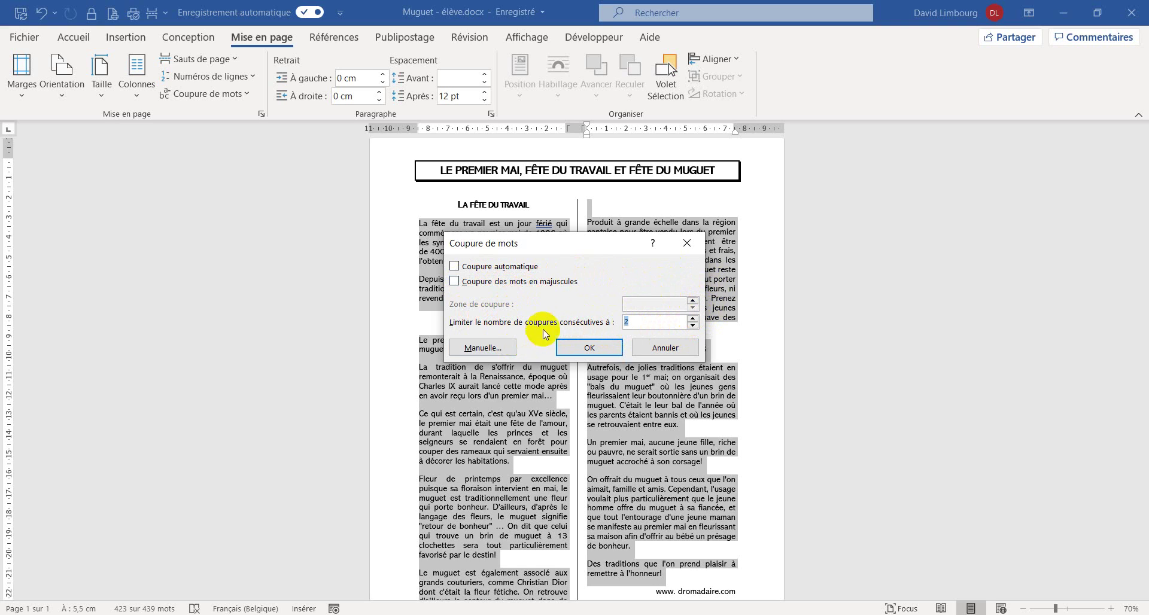
Step: Begin manual hyphenation of the selected text, accepting the breaks in "commémore" and "traditionnellement" and refusing the one in "muguet"
left_click(508, 349)
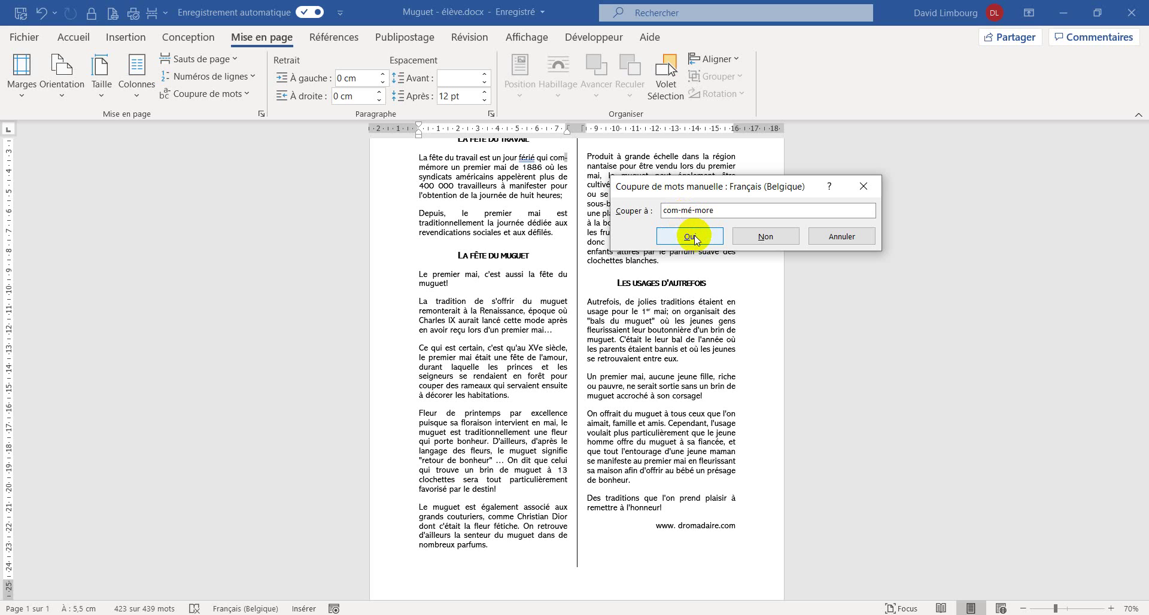
left_click(693, 237)
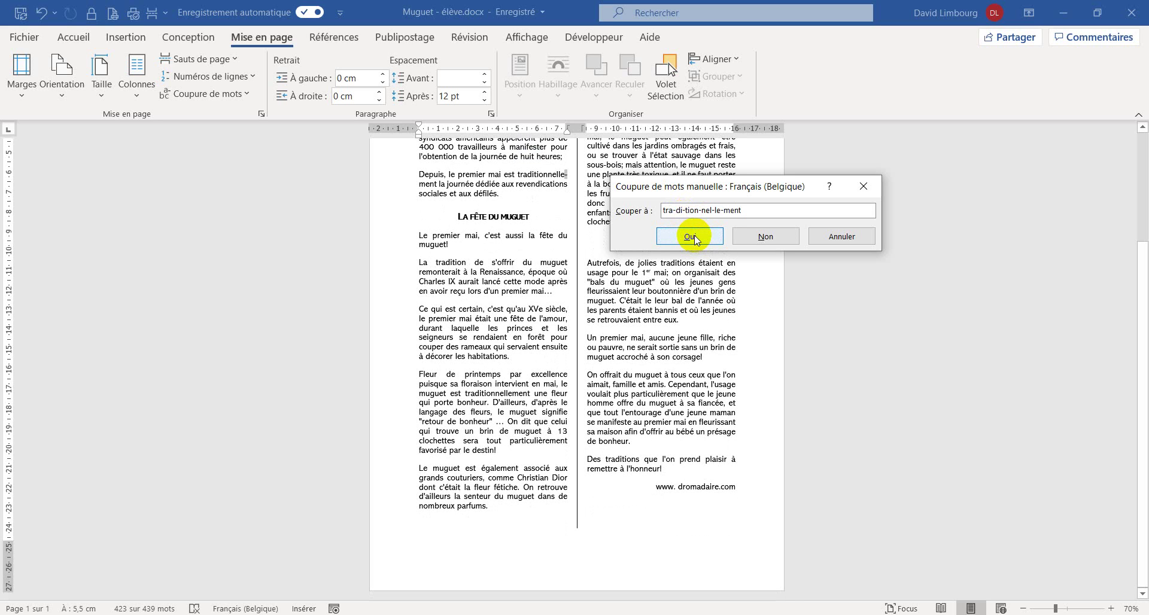
left_click(694, 235)
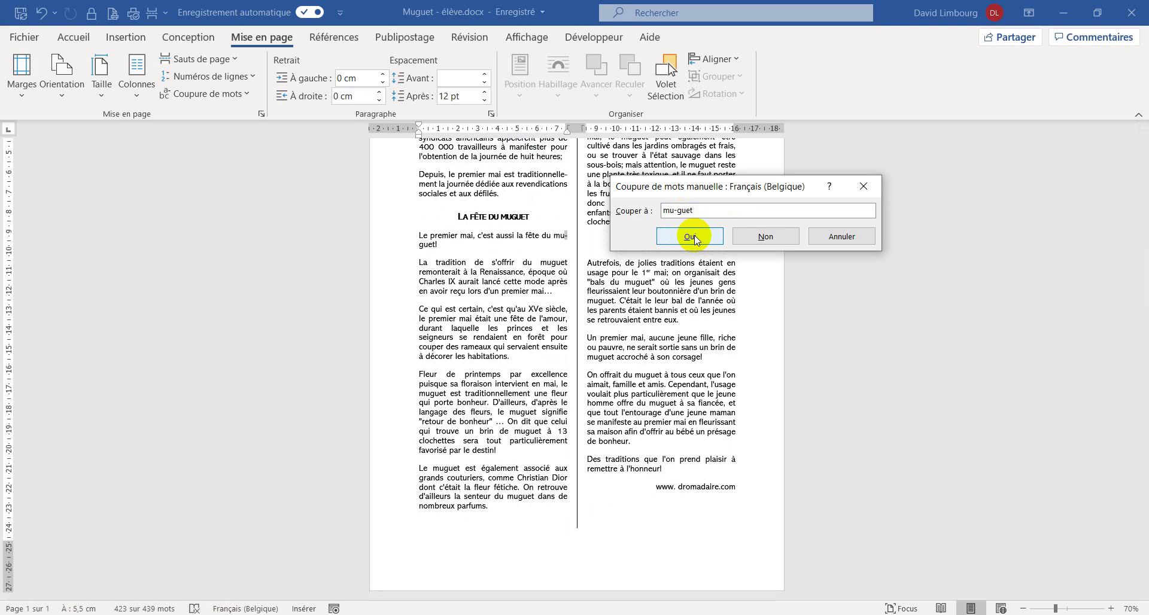
left_click(745, 237)
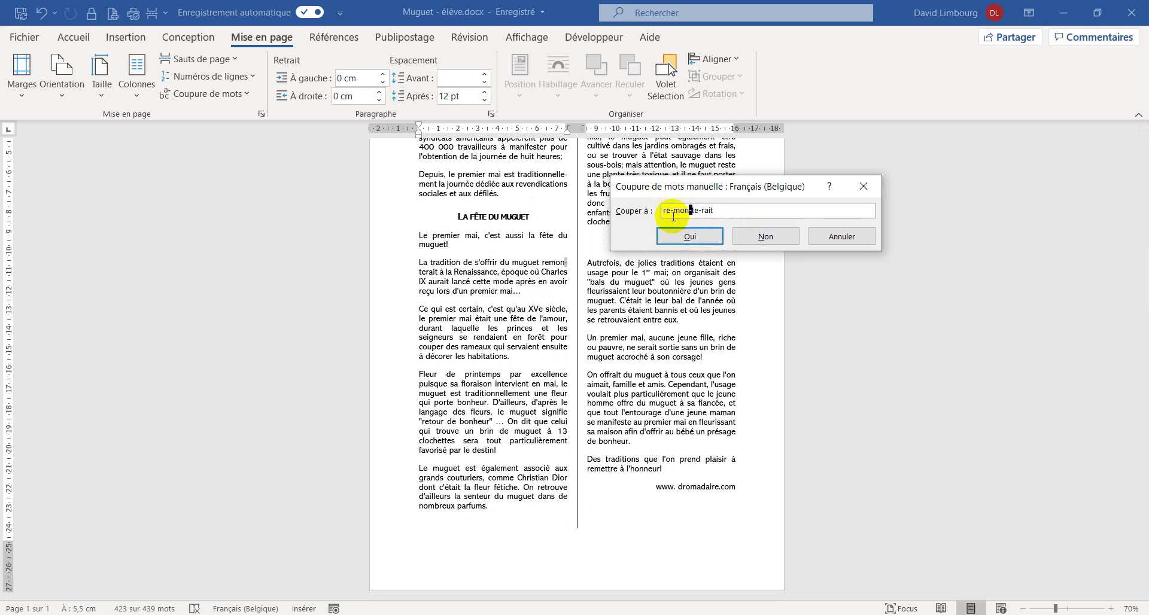
Step: Accept the proposed hyphenation of "remonterait", "seigneurs", "décorer" and "clochettes", and refuse it for "retour"
left_click(700, 238)
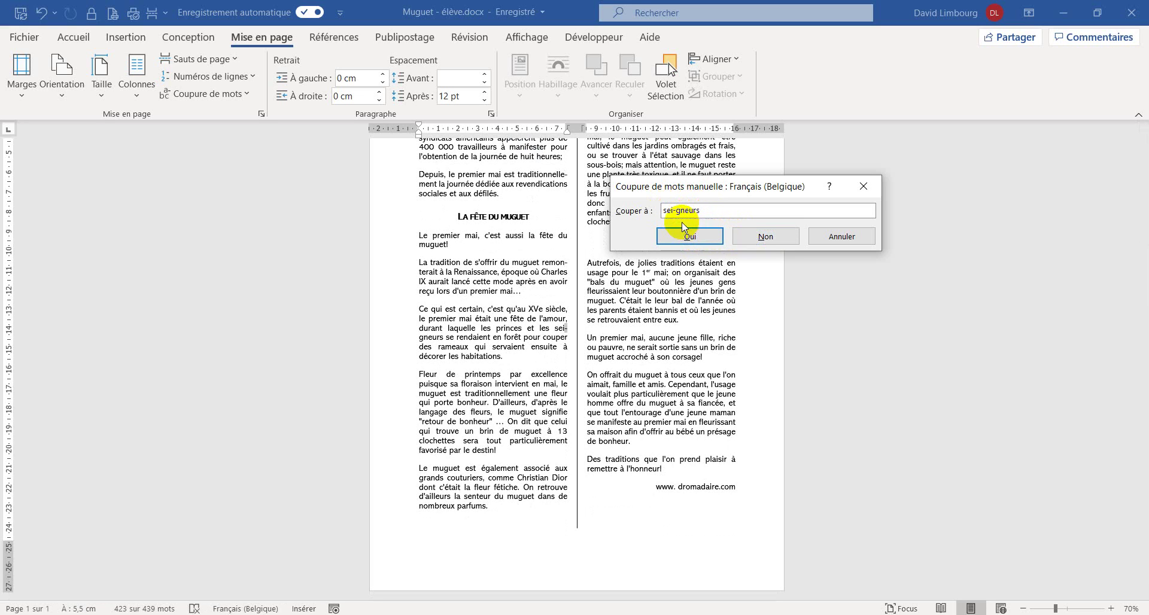
left_click(688, 238)
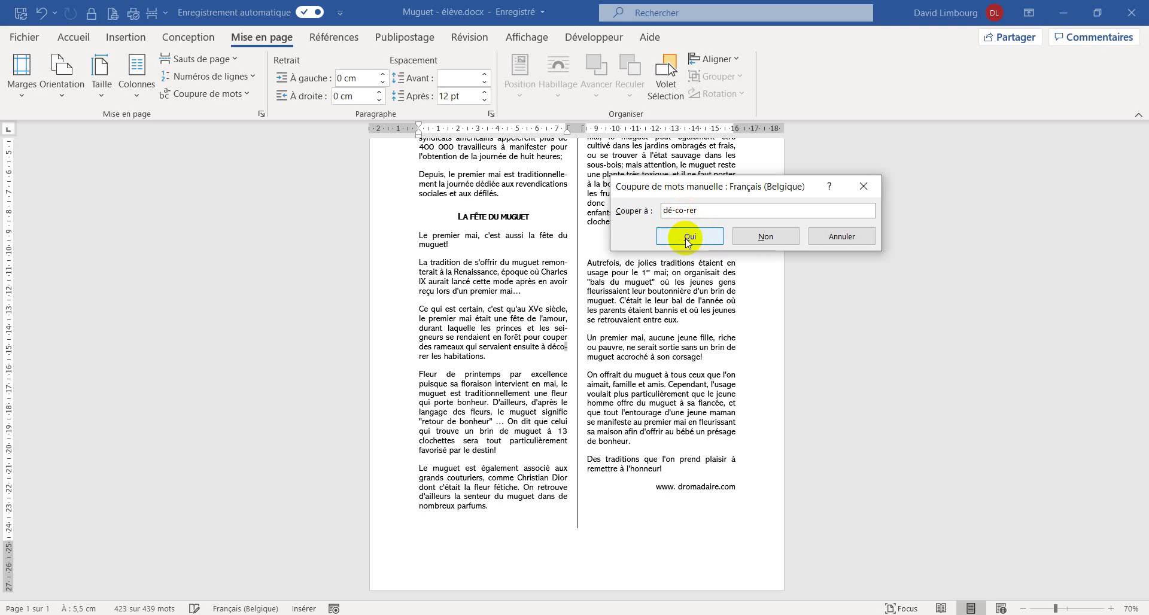
left_click(688, 238)
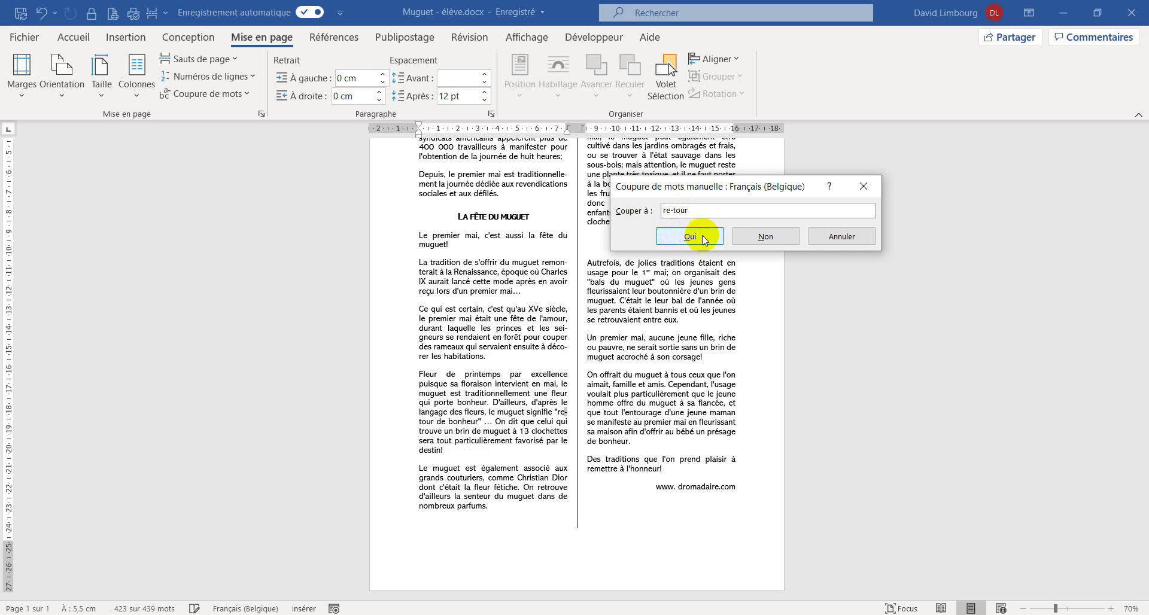
left_click(748, 236)
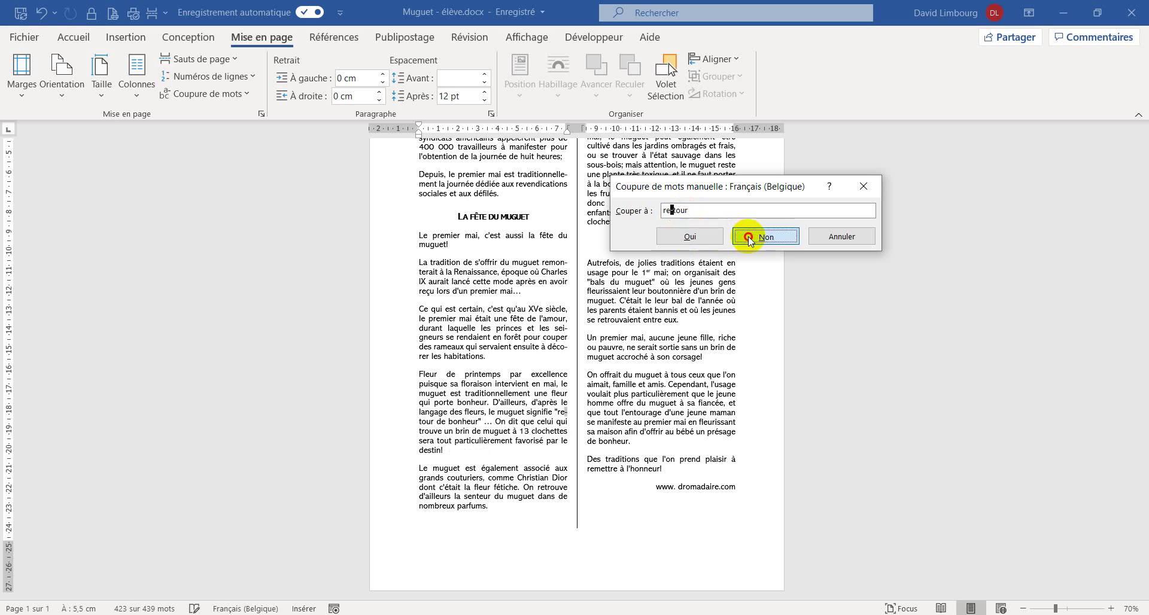
left_click(713, 239)
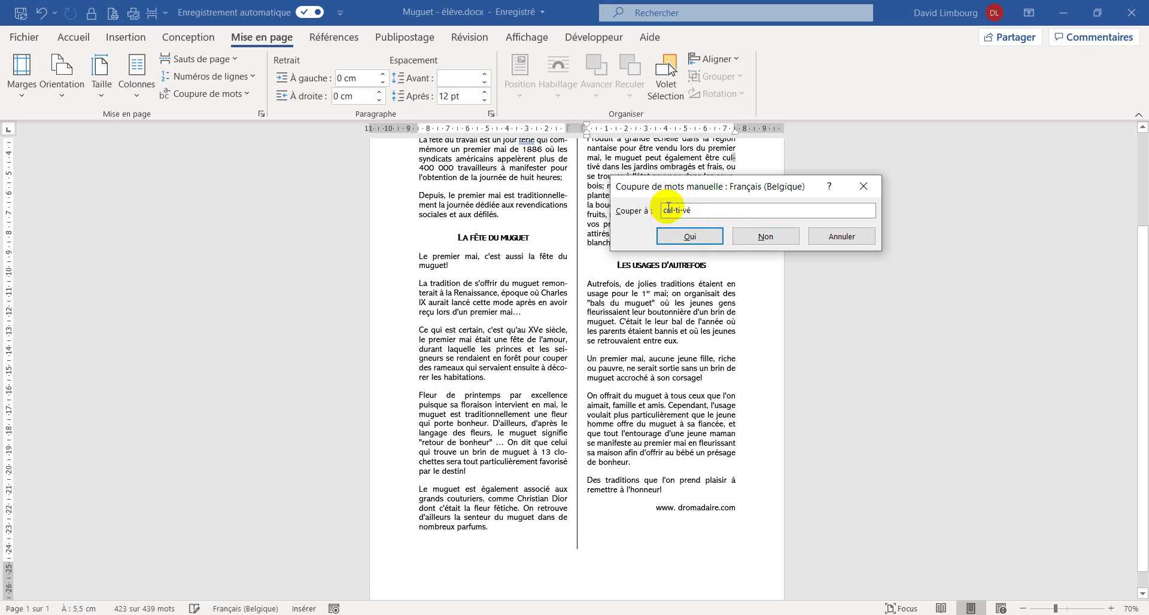
Step: In the second column, refuse the hyphenation of "cultivé", "enfants" and "remettre", and accept it for "fleurissaient"
left_click(763, 237)
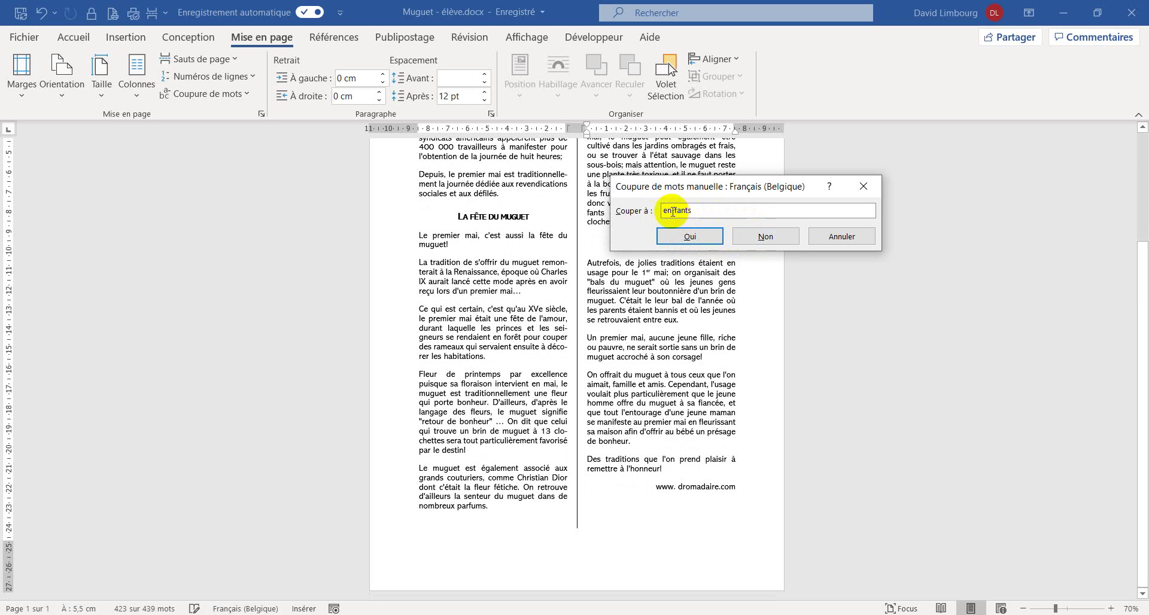
left_click(766, 237)
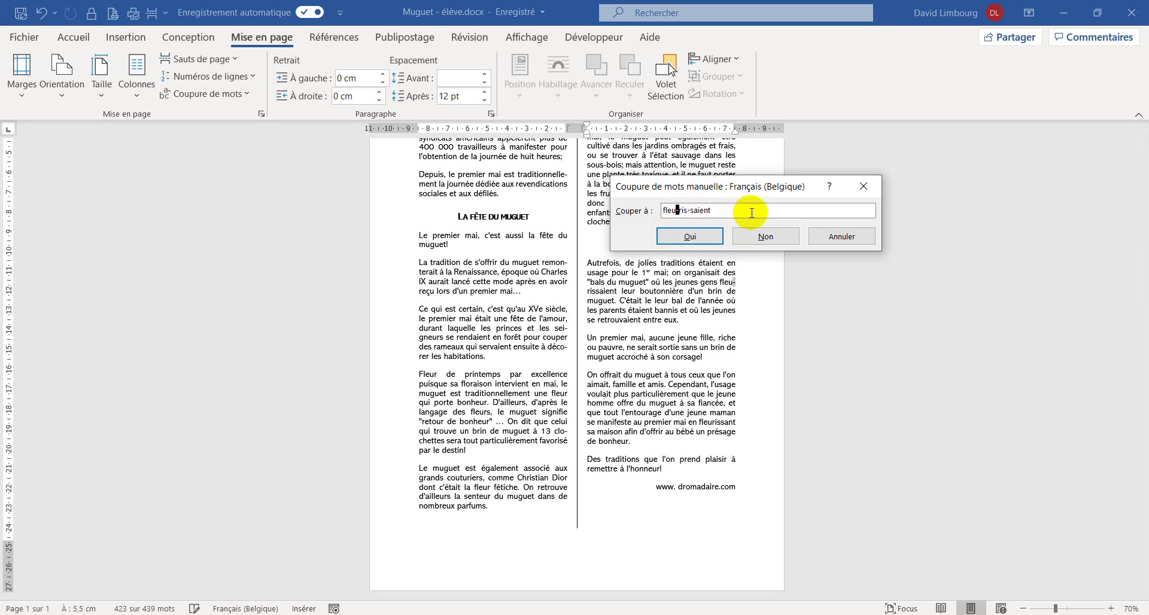
left_click(720, 242)
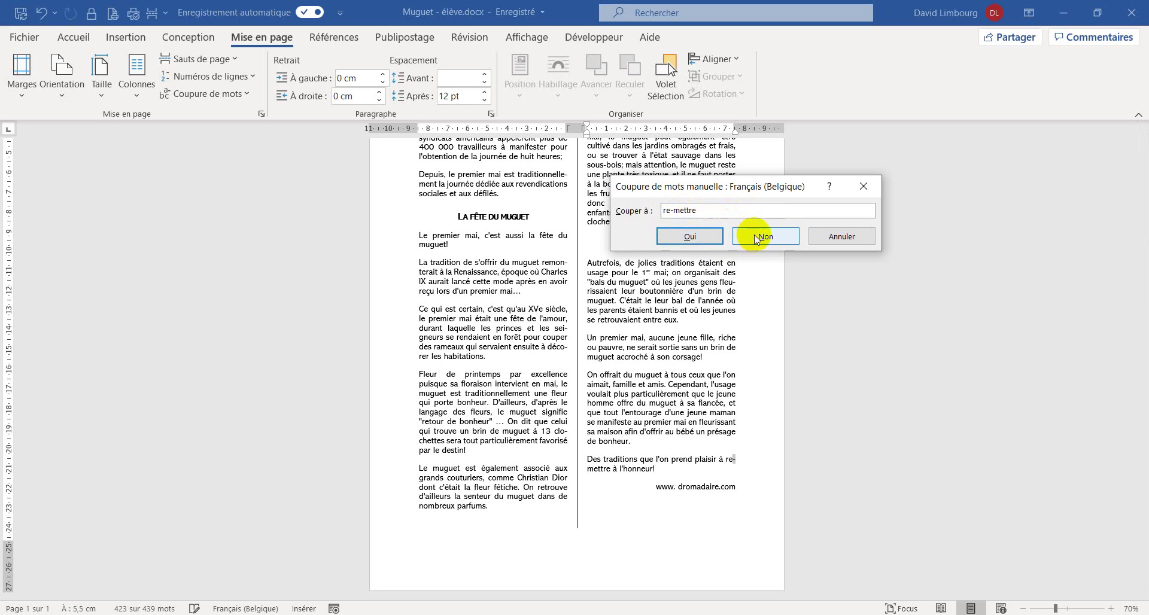
left_click(759, 239)
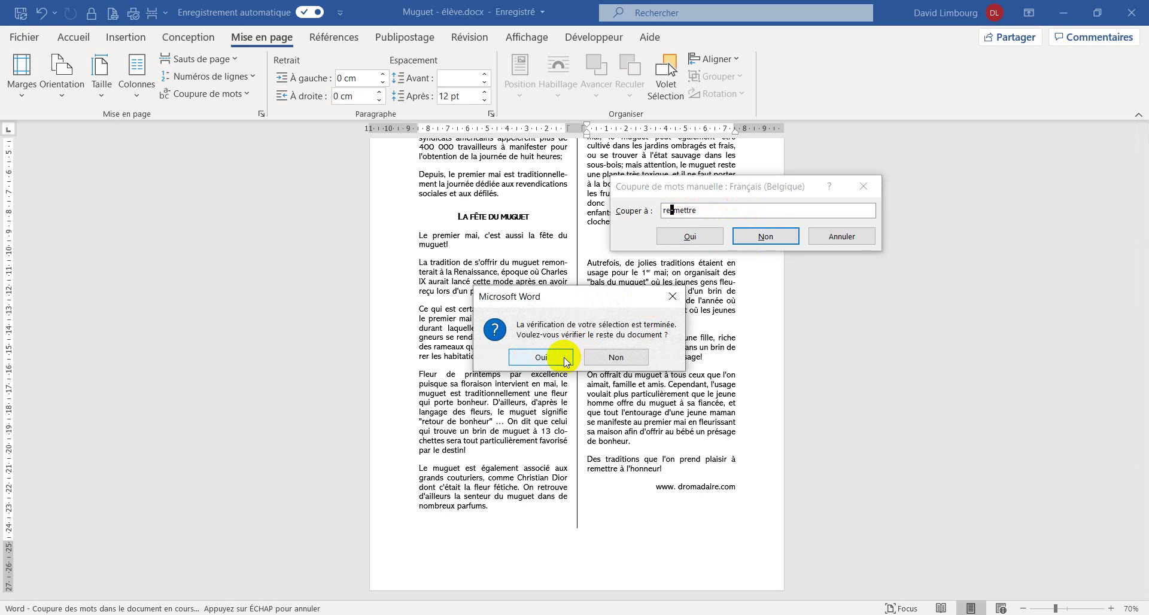
Step: Extend the manual hyphenation to the rest of the document, refuse the break in "remettre" again and finish the check
left_click(565, 358)
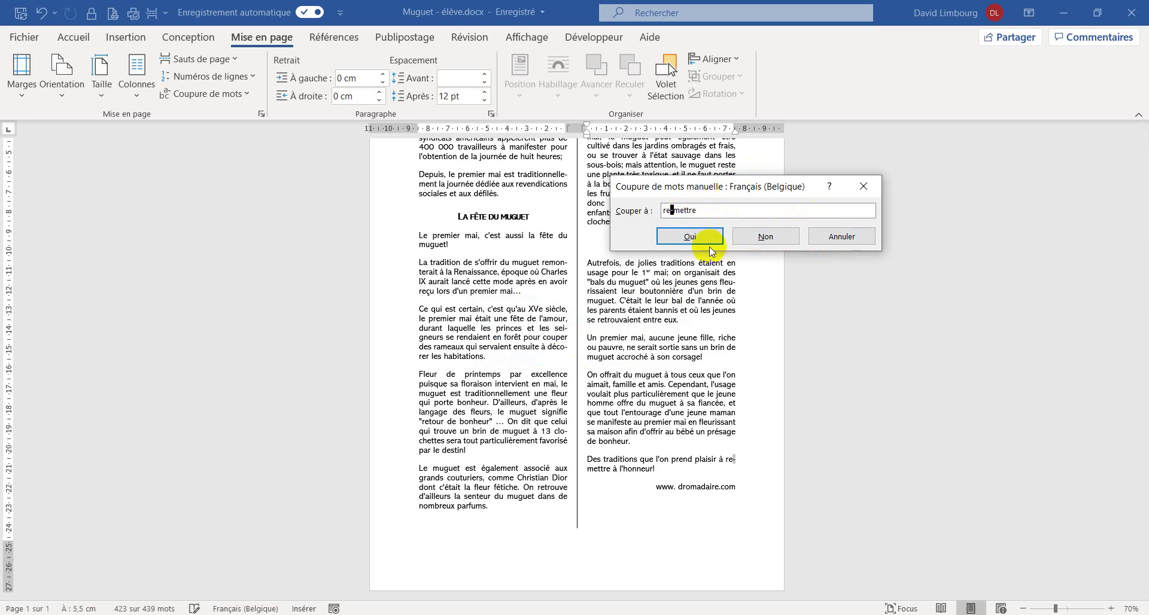
left_click(741, 239)
left_click(579, 357)
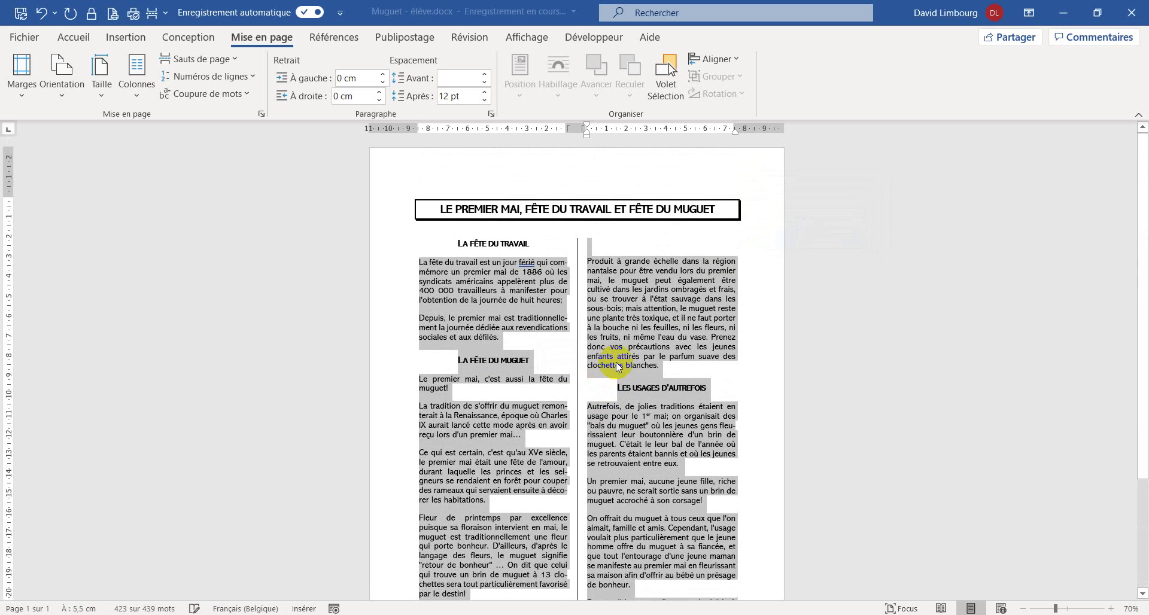
Step: Format the "e" of "XVe siècle" as superscript in the paragraph beginning "Ce qui est certain"
left_click(615, 296)
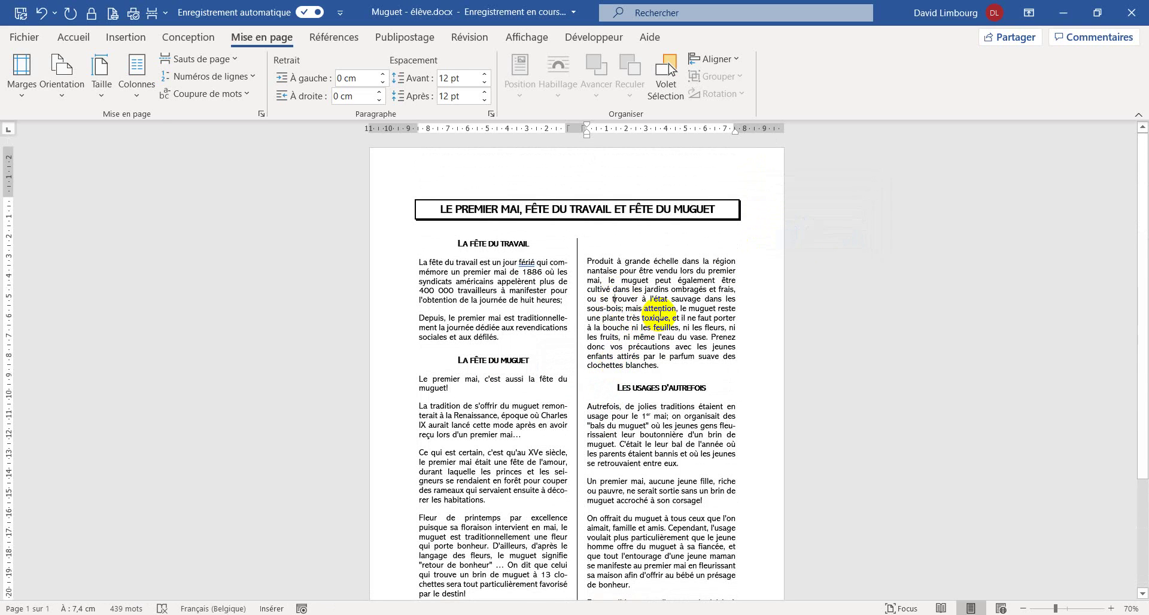
scroll(586, 240, "down", 1)
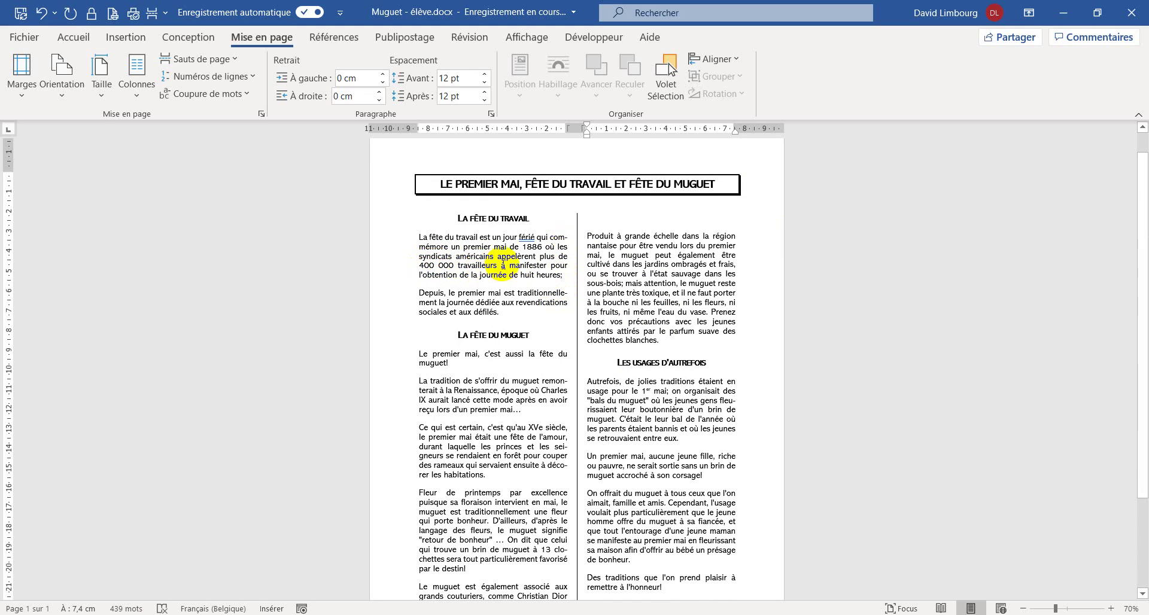
scroll(562, 297, "down", 4)
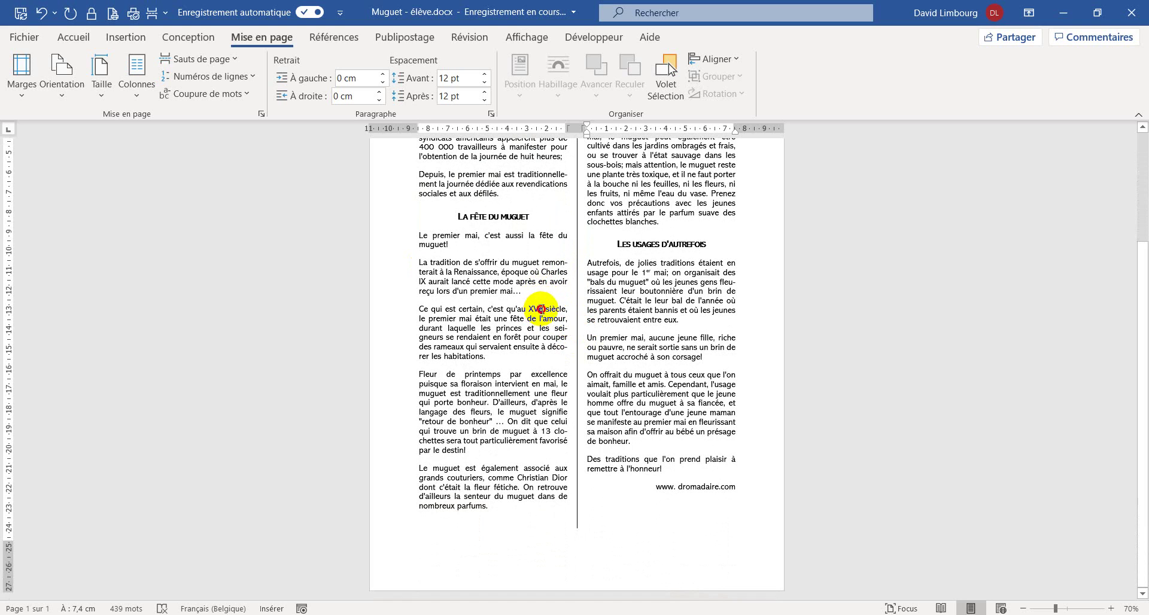
left_click_drag(538, 309, 542, 309)
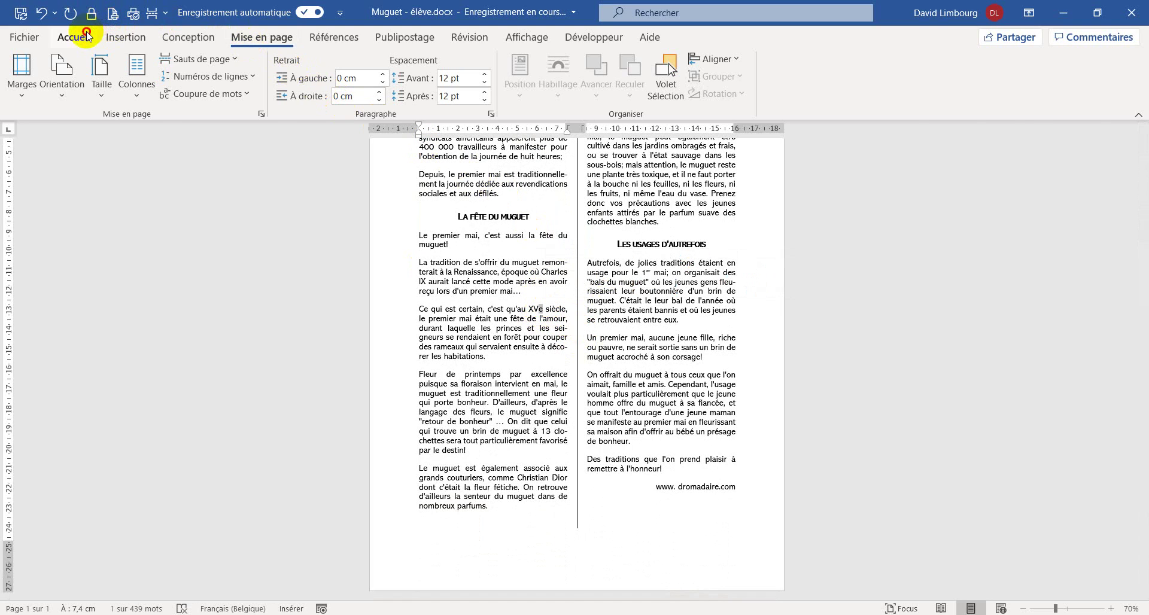
left_click(87, 34)
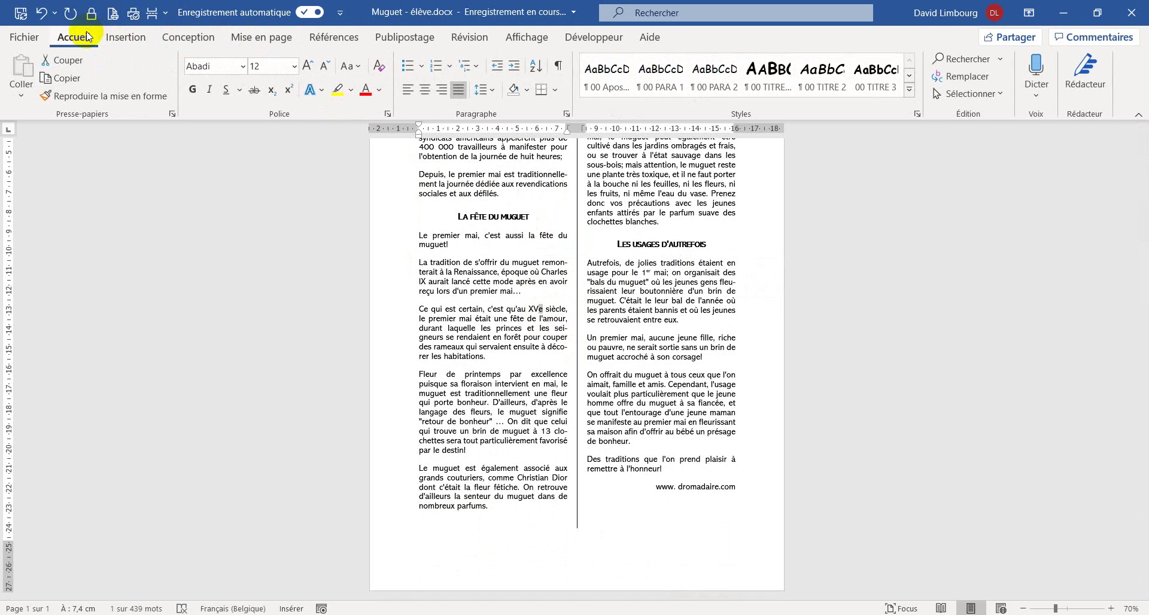
left_click(289, 91)
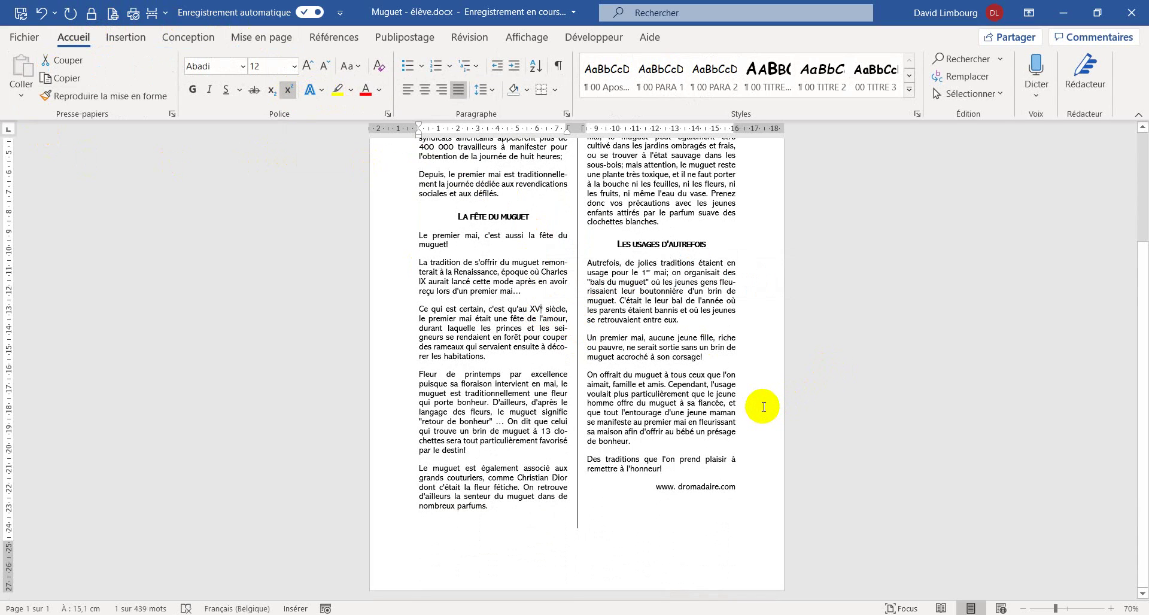
scroll(708, 405, "up", 3)
scroll(710, 405, "down", 3)
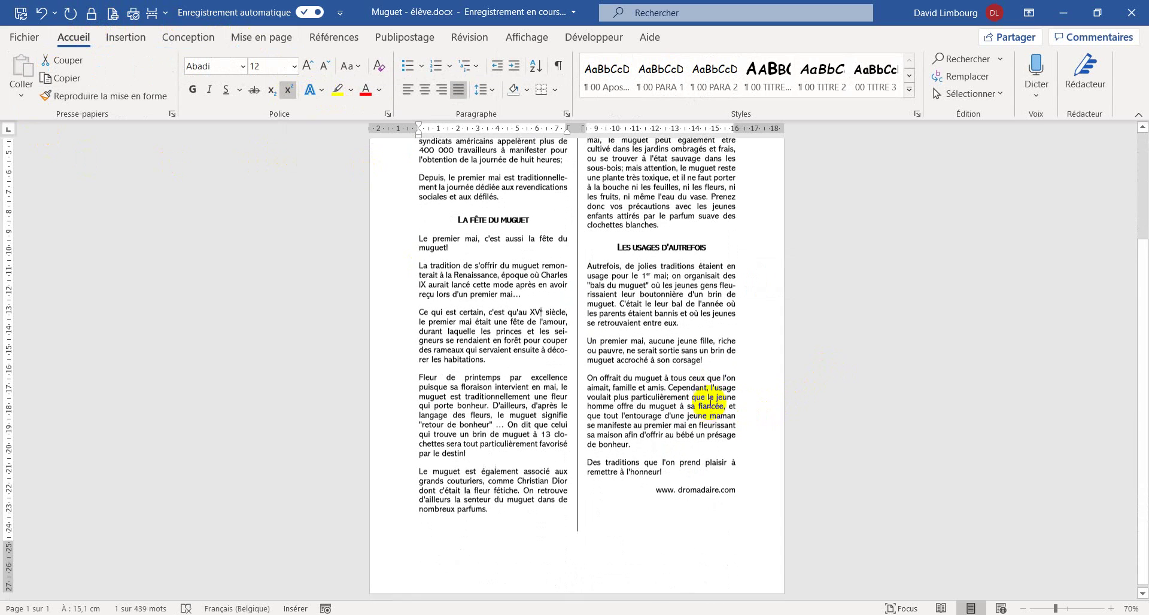